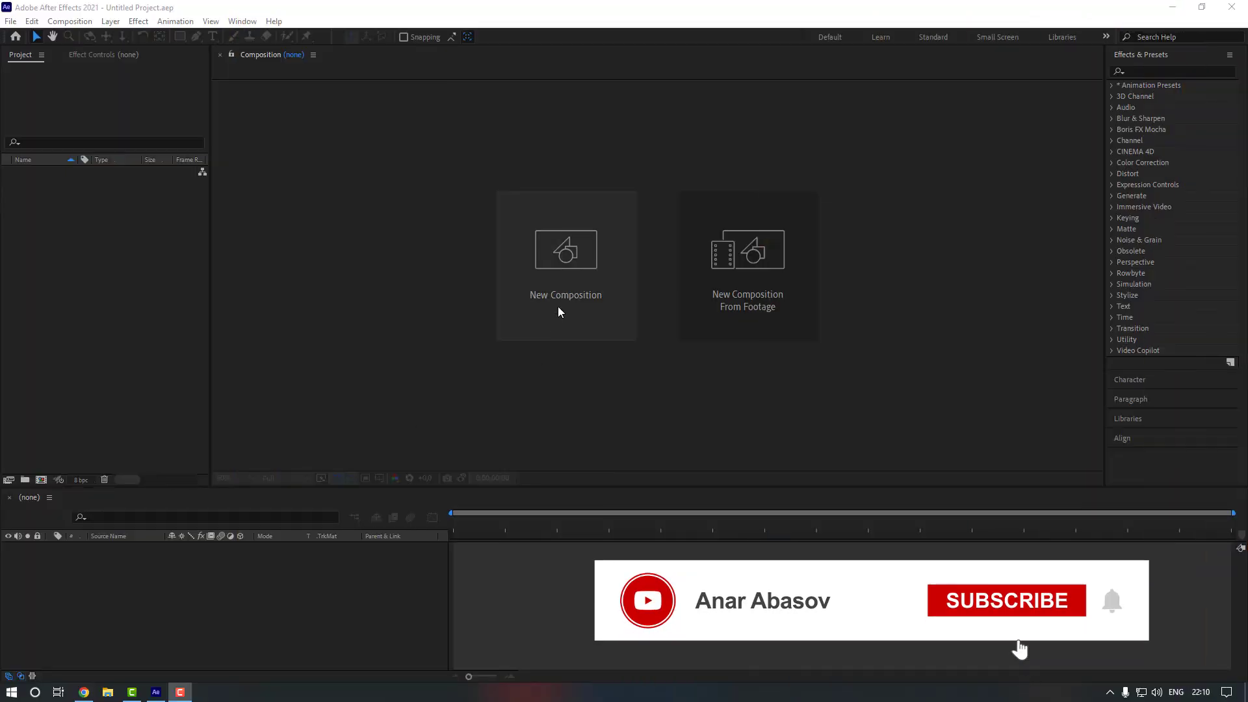
Create a new composition named Smoke and turn off the transparency grid in its viewer.
left_click(567, 296)
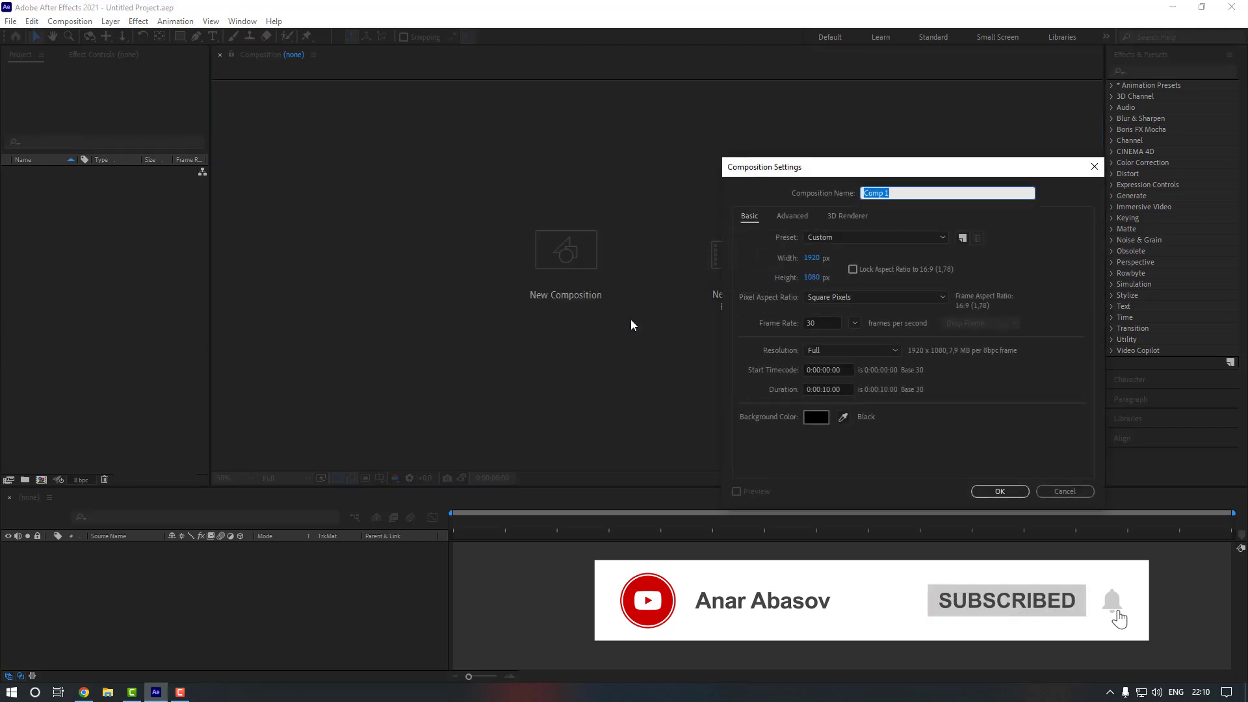
type("Smoke")
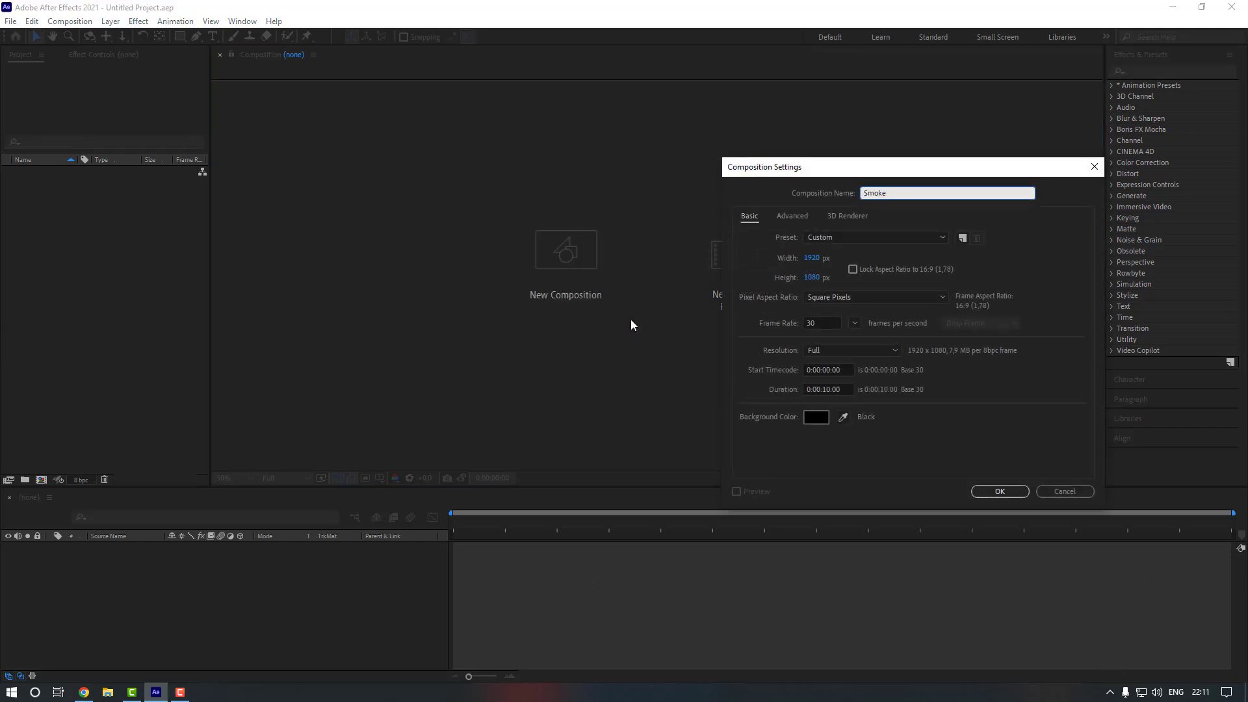
key("Return")
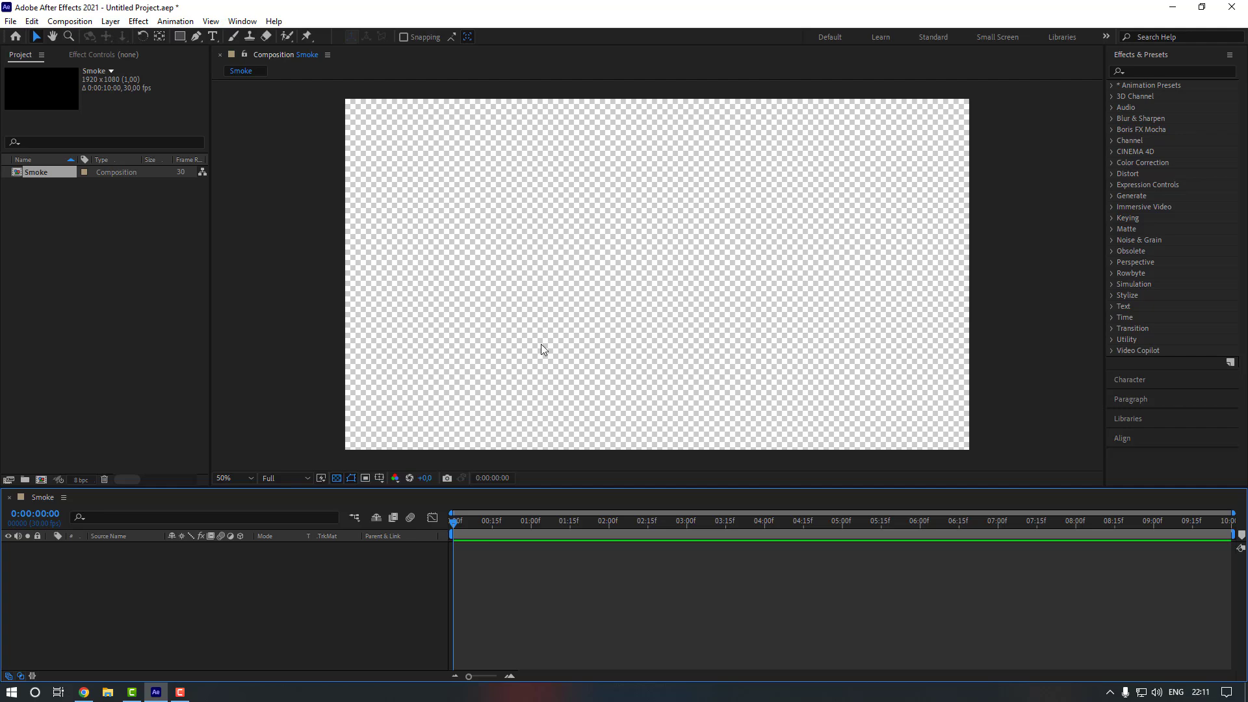
left_click(338, 479)
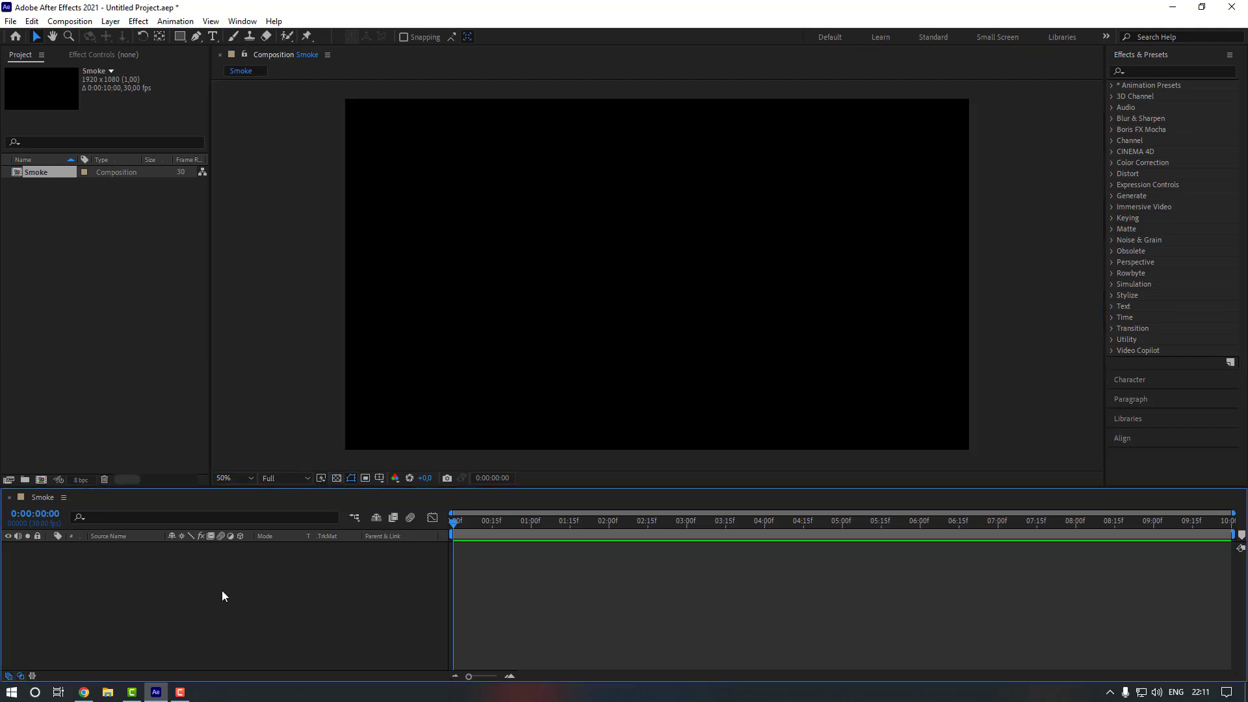
Add a white solid layer named Smoke to the composition, keeping the size at 1920 x 1080 px.
right_click(217, 589)
mouse_move(305, 446)
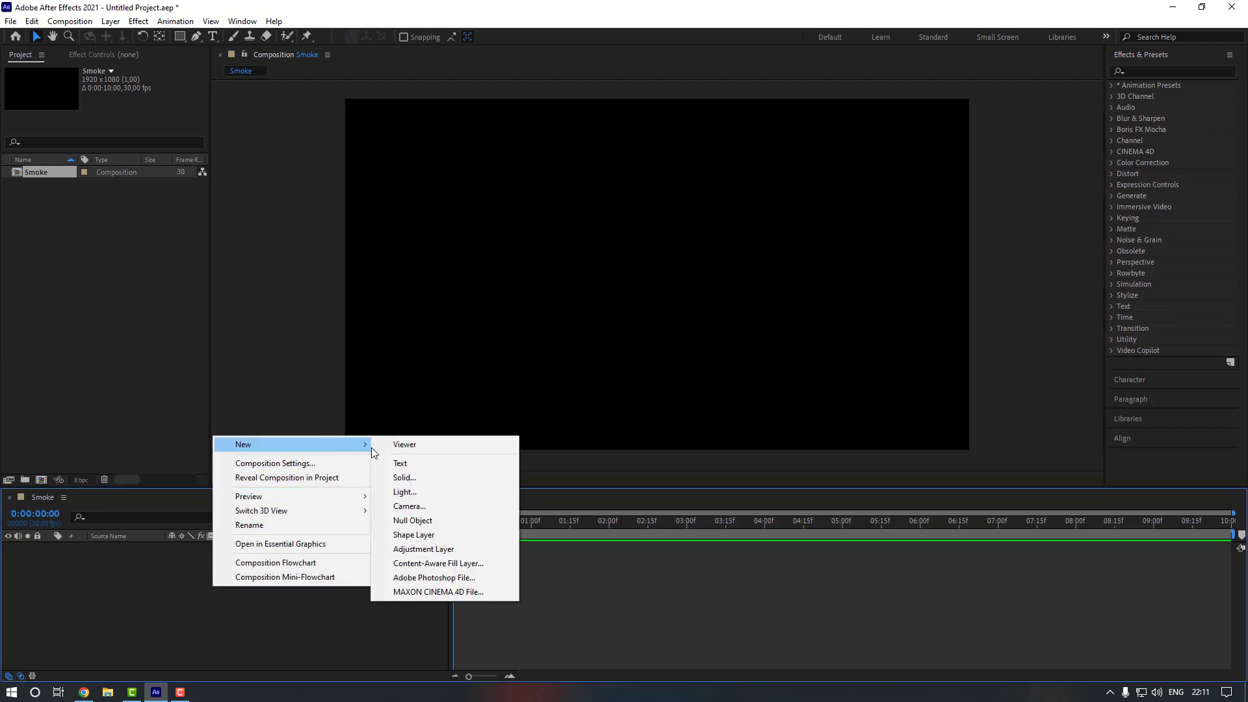
left_click(409, 478)
type("Smoke")
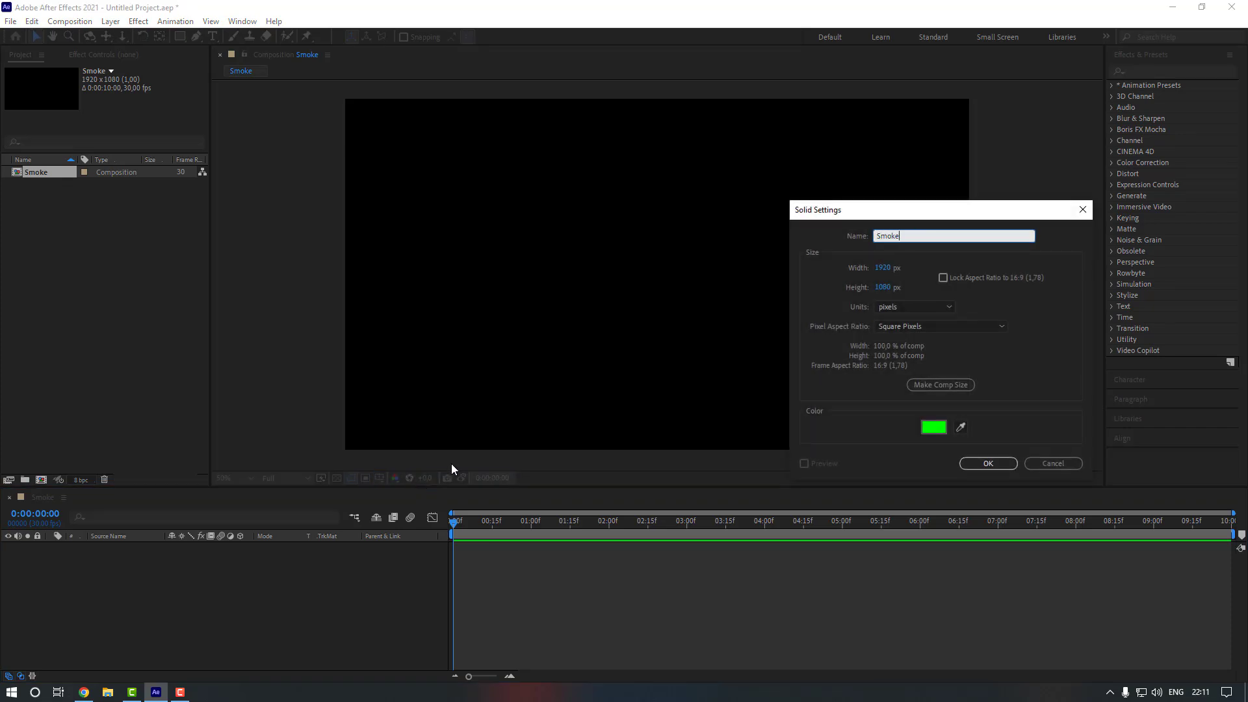
left_click(933, 423)
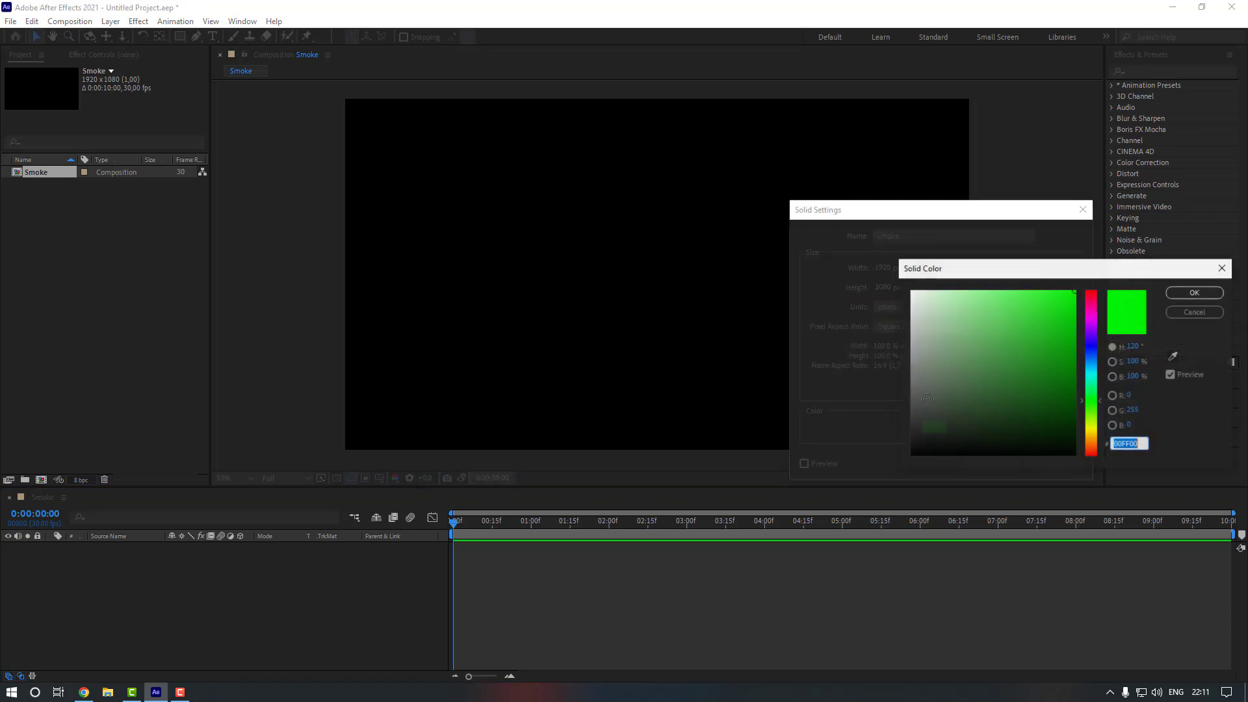
left_click(1195, 293)
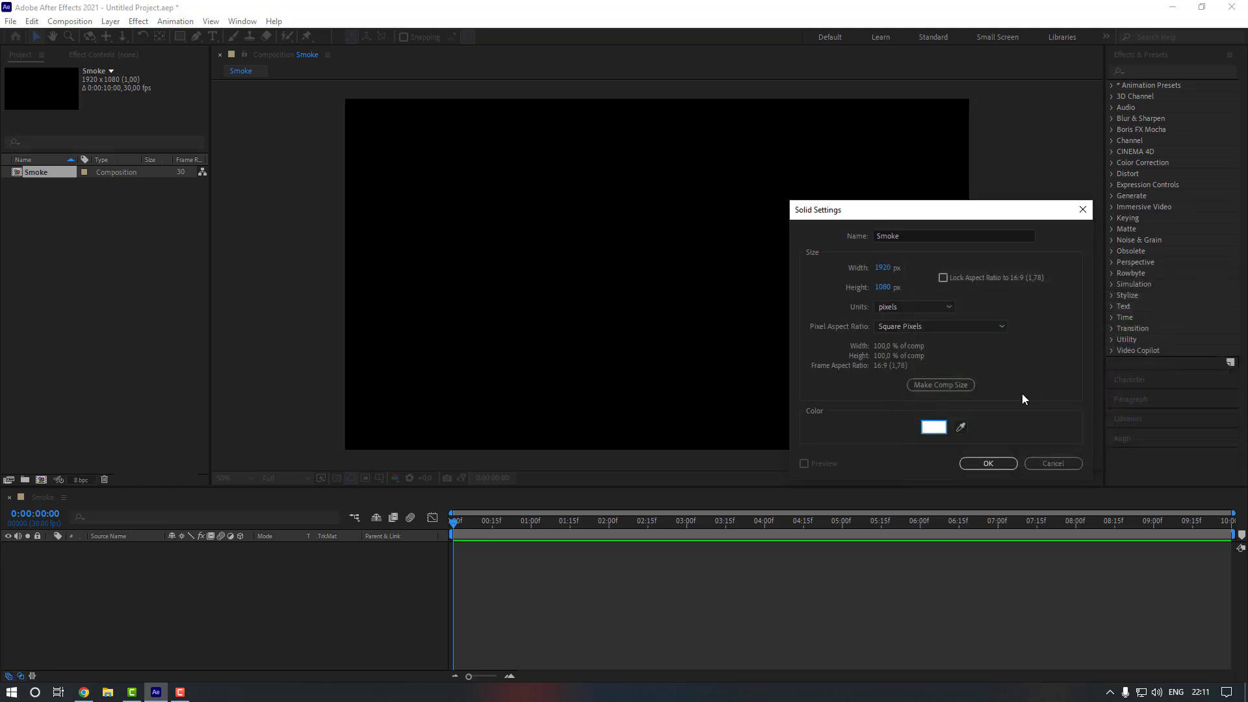
left_click(999, 466)
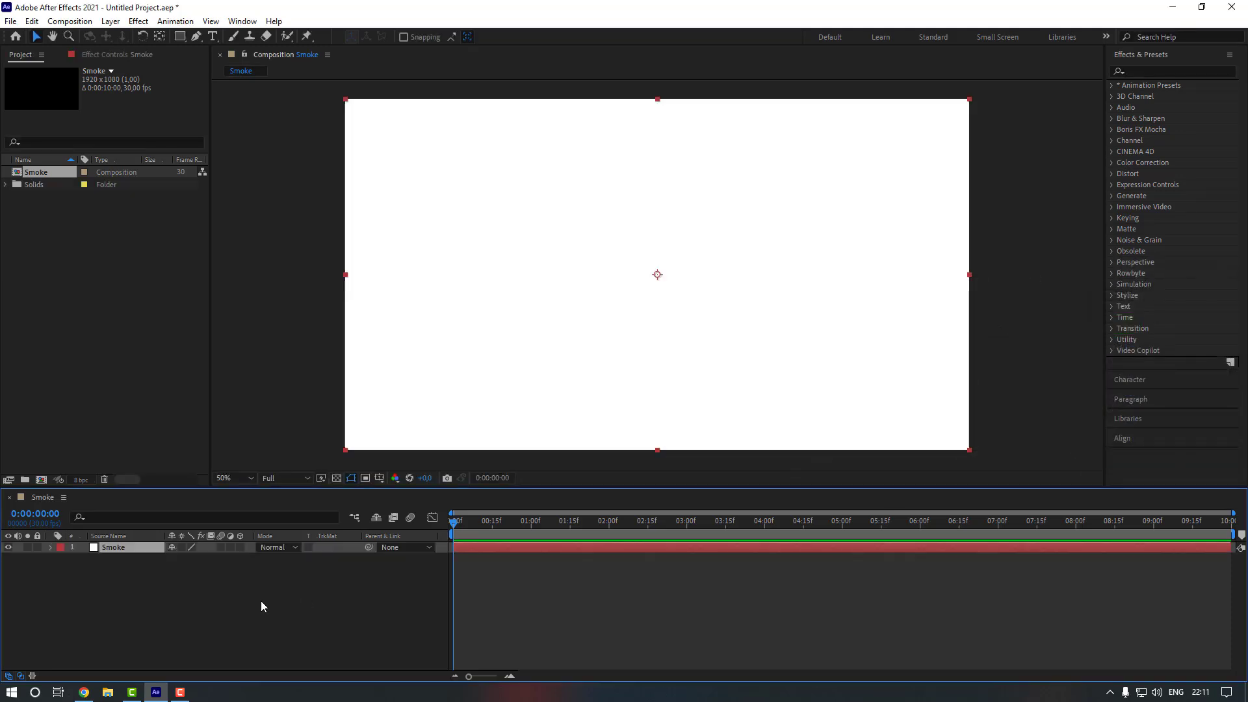
Find the Fractal Noise effect and apply it to the Smoke layer.
left_click(1147, 71)
type("frac")
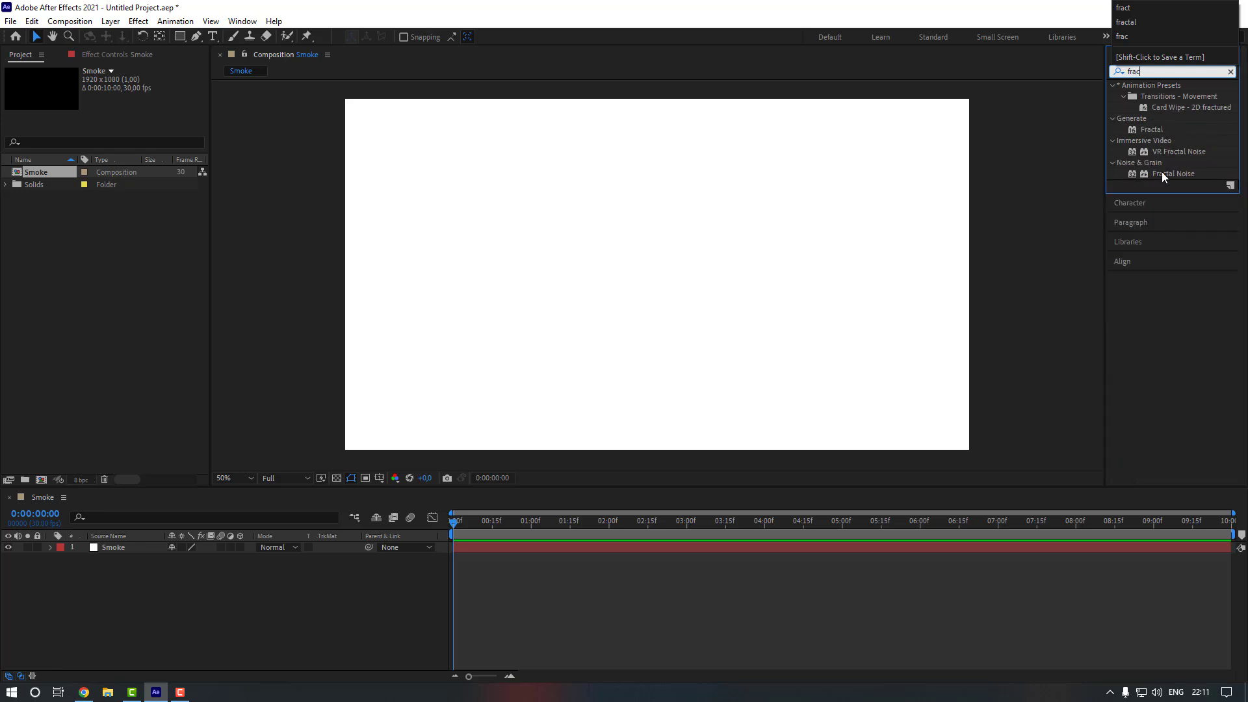
left_click_drag(1163, 173, 120, 547)
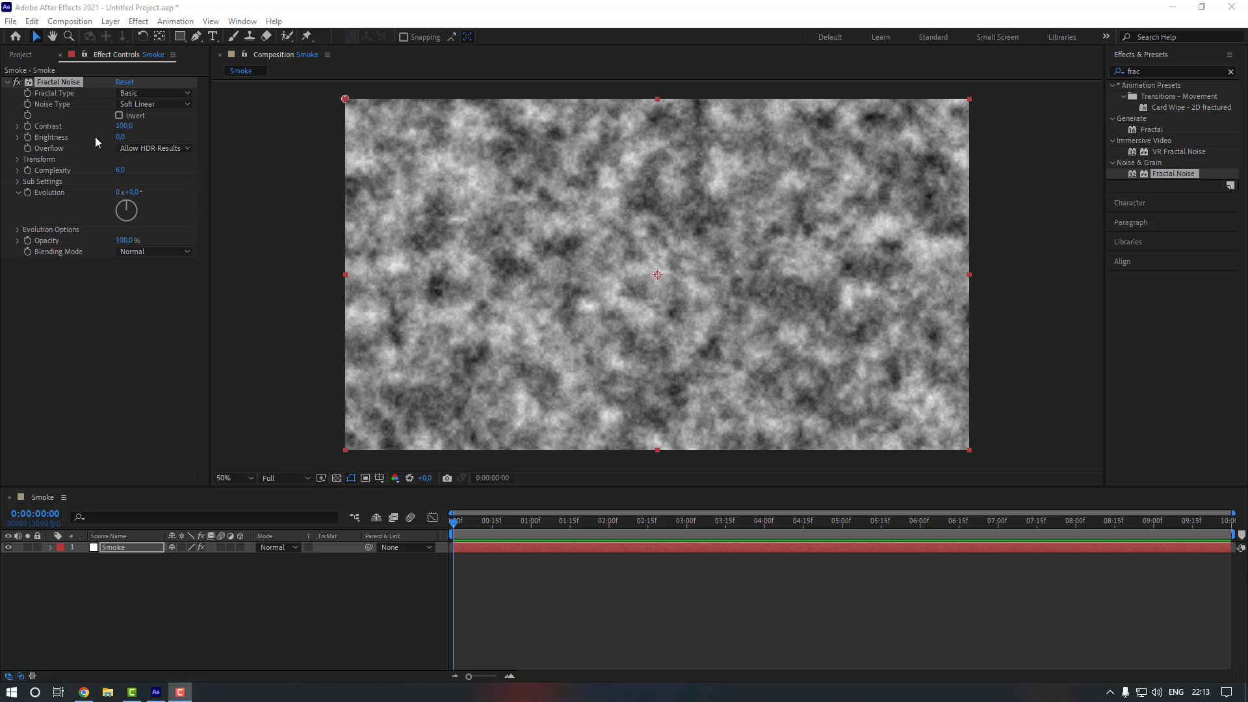
Set the Fractal Noise contrast to 70 and its complexity to 18.
left_click(124, 125)
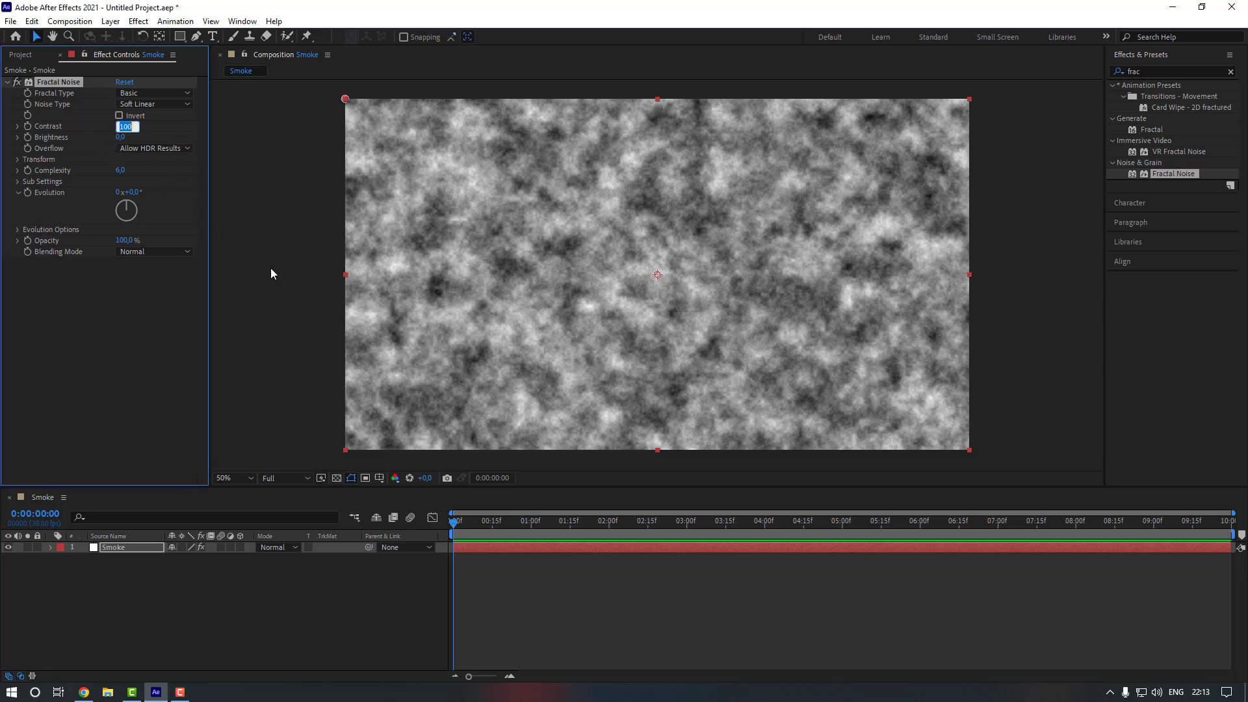
type("70")
key("Return")
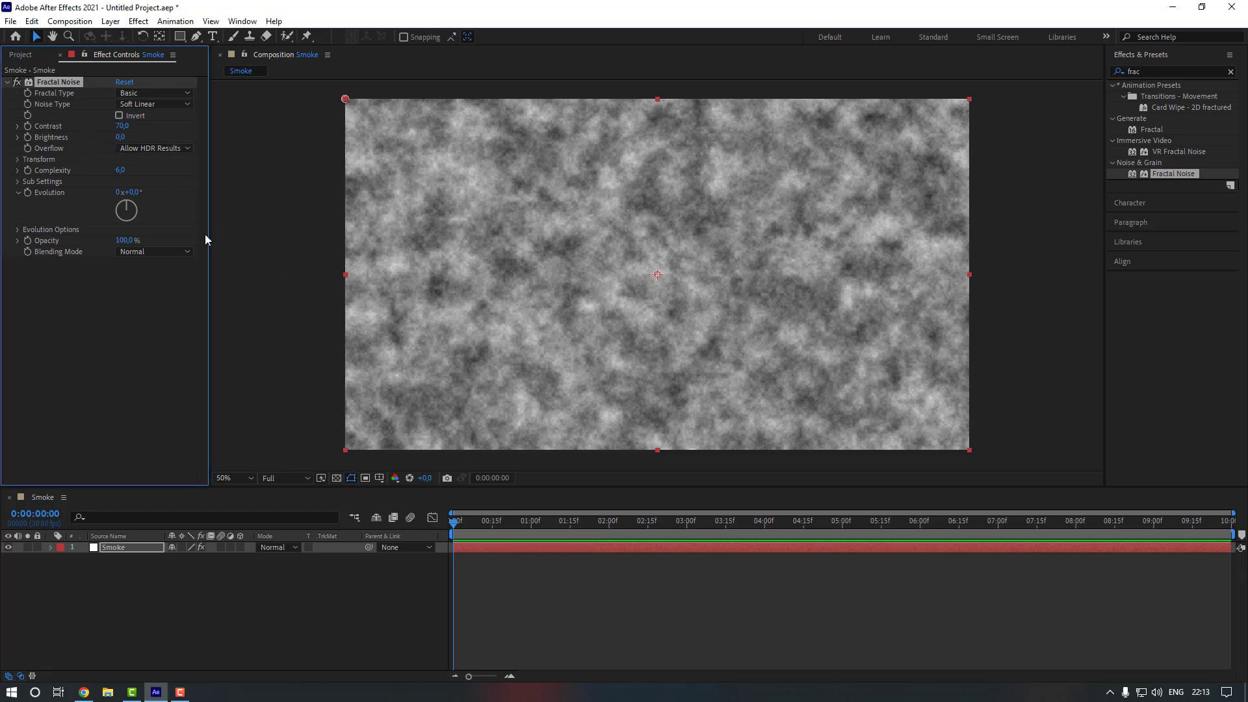
left_click(120, 170)
type("1518")
key("Return")
left_click(259, 302)
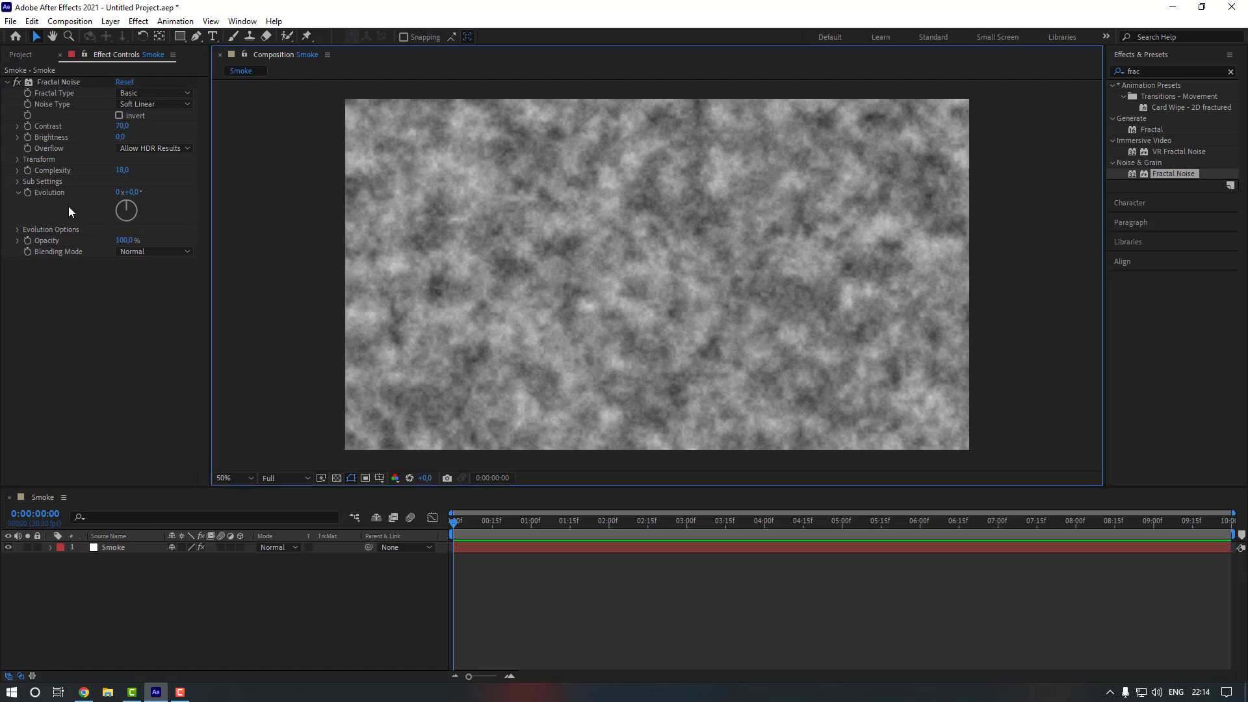
Add the expression time*110 to the Fractal Noise Evolution and preview the animation.
key("alt")
left_click(28, 193, "alt")
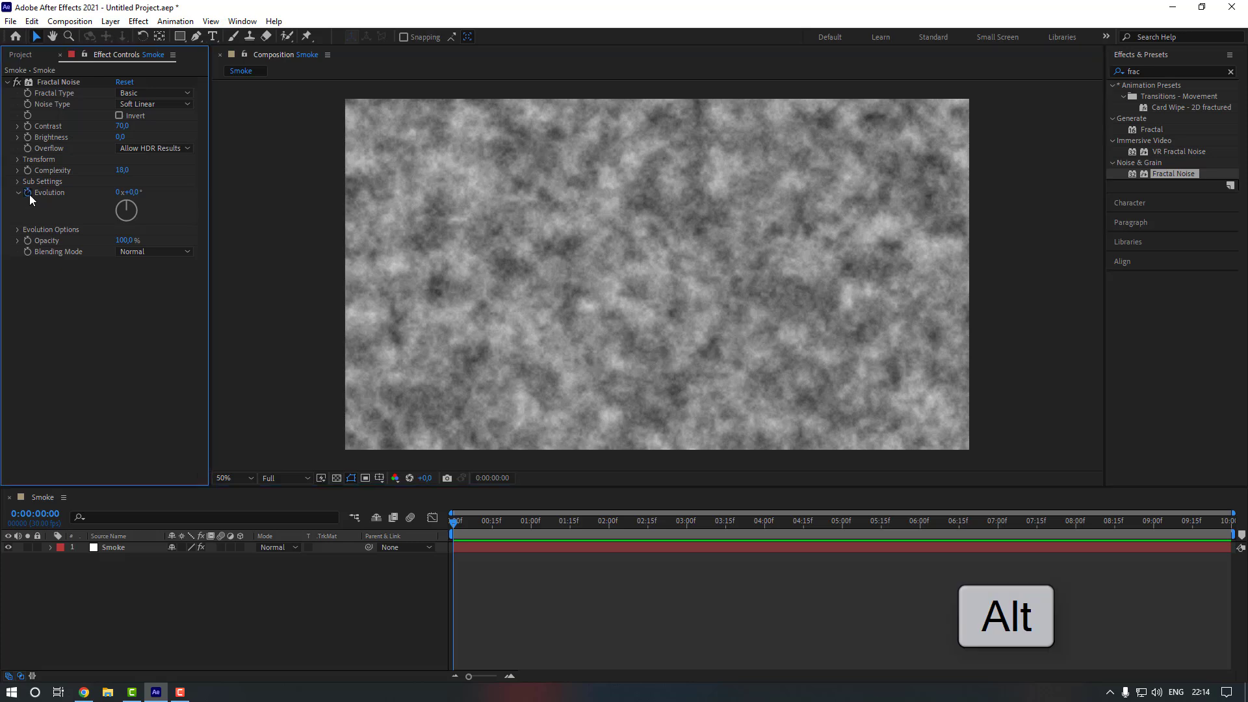
type("tim")
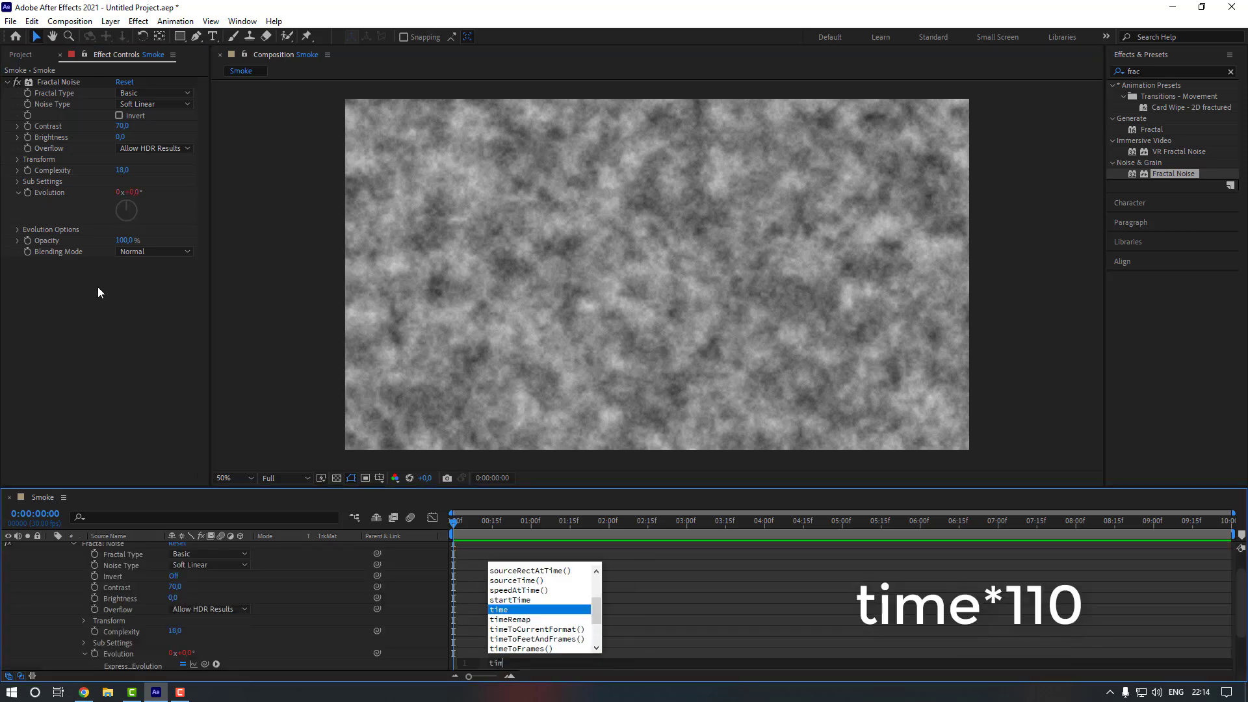
type("e*110")
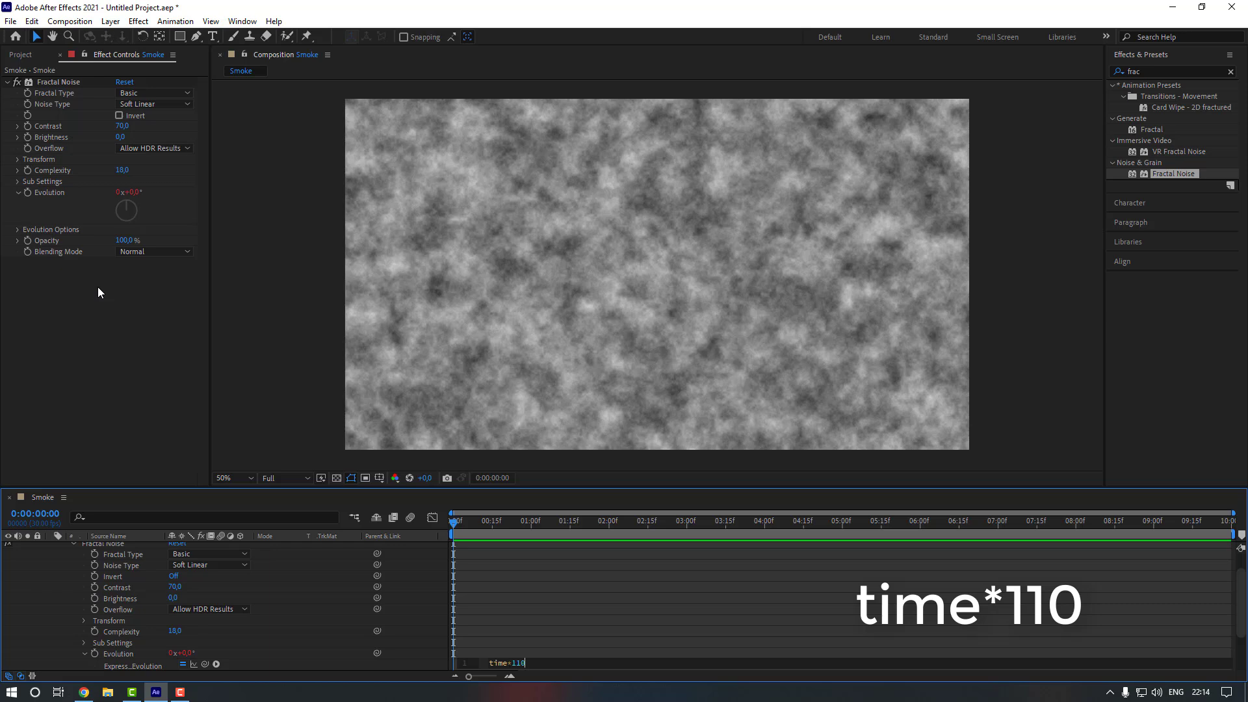
key("KP_Enter")
key("space")
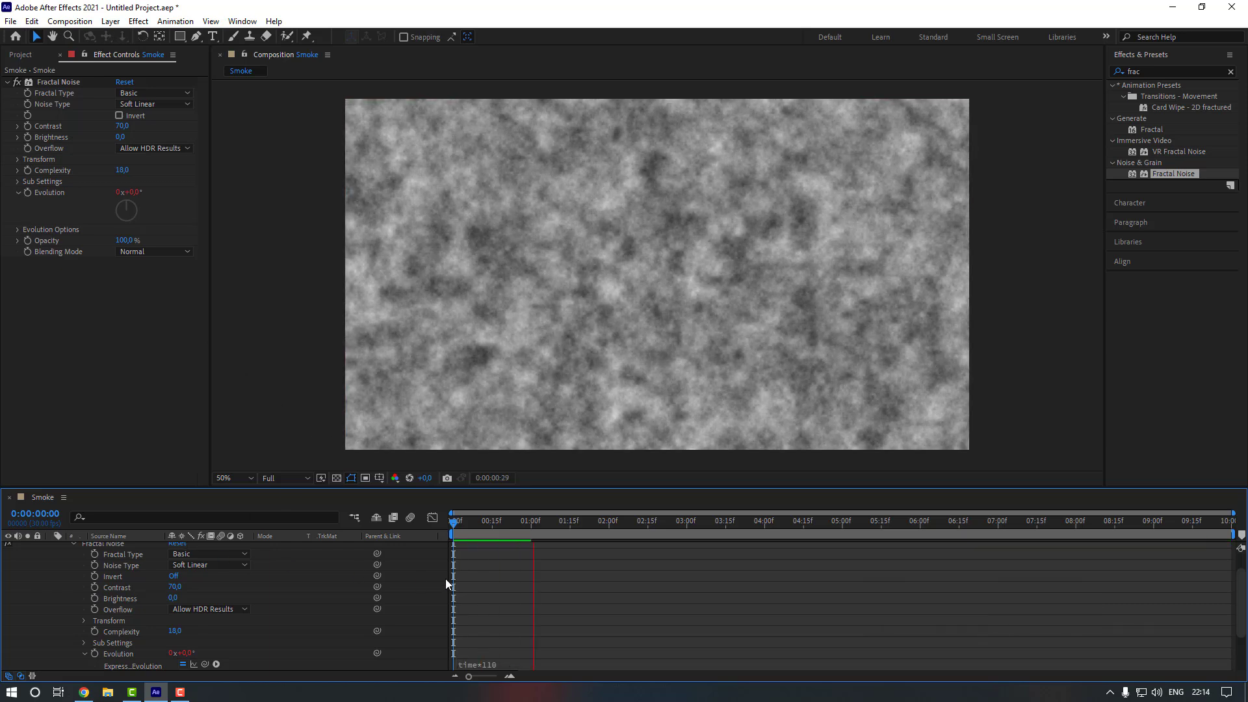
key("space")
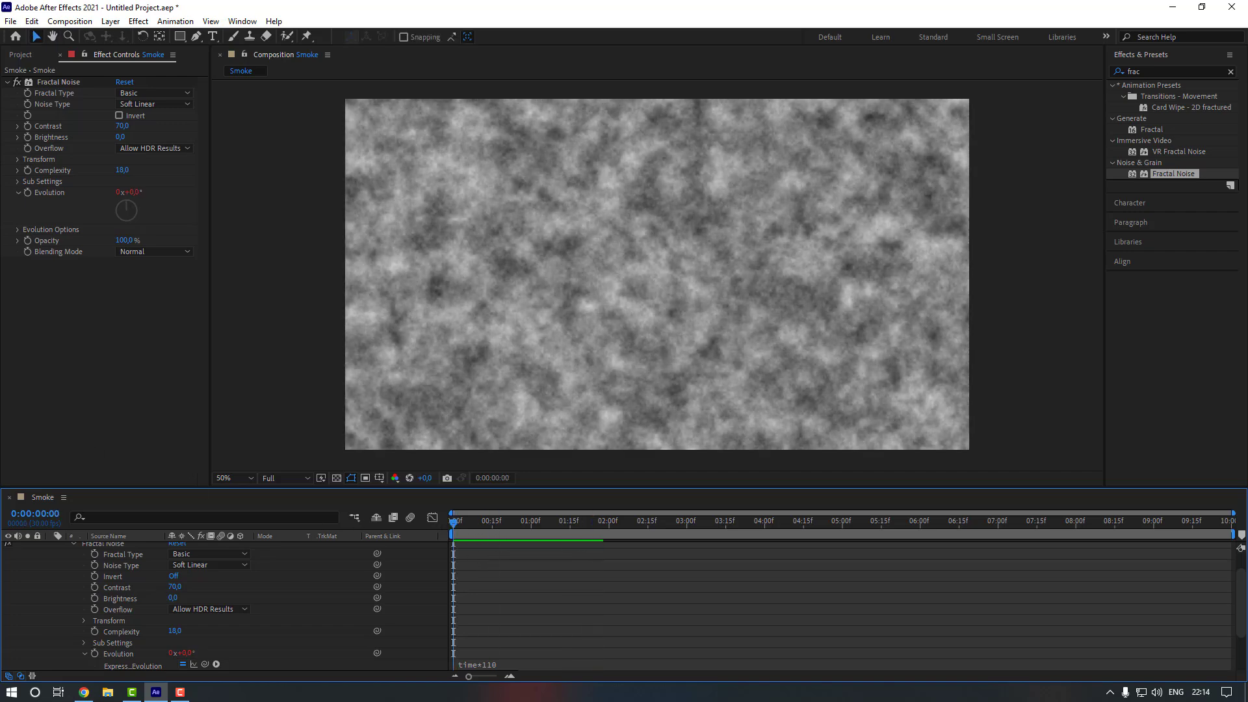
left_click(180, 692)
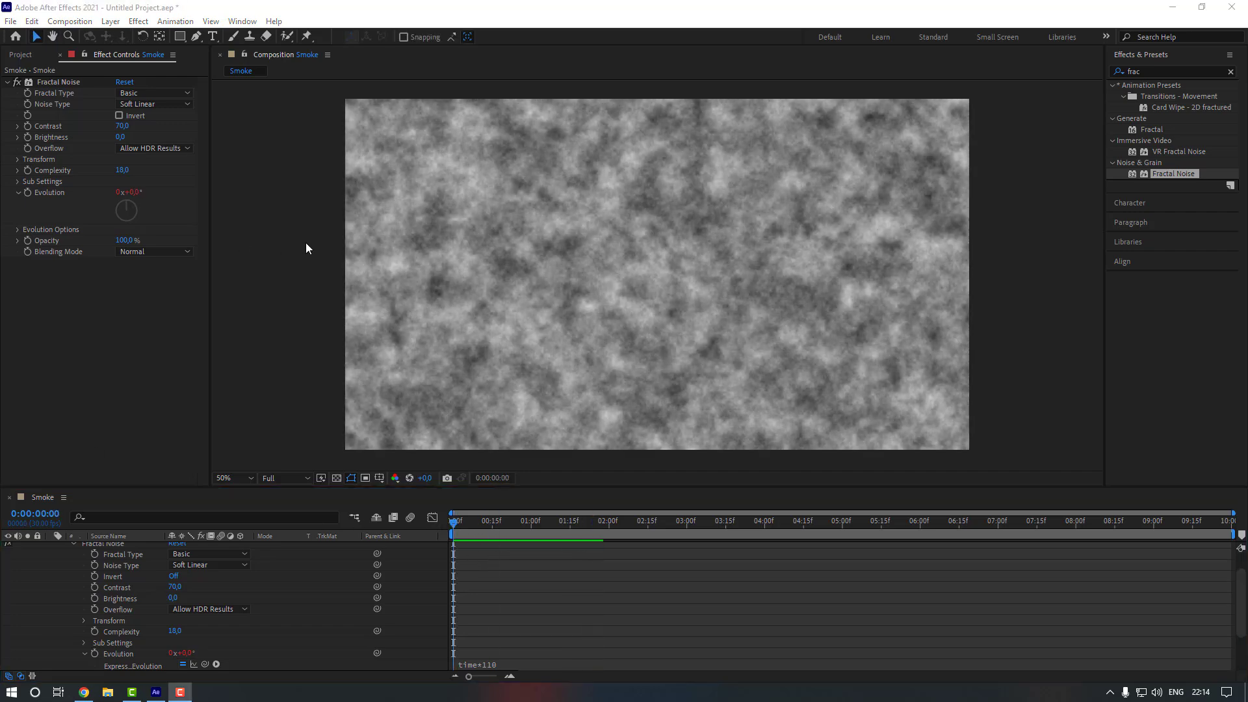
Give the Fractal Noise Offset Turbulence the expression [value[0]+time*10,value[1]] and preview the movement.
left_click(18, 160)
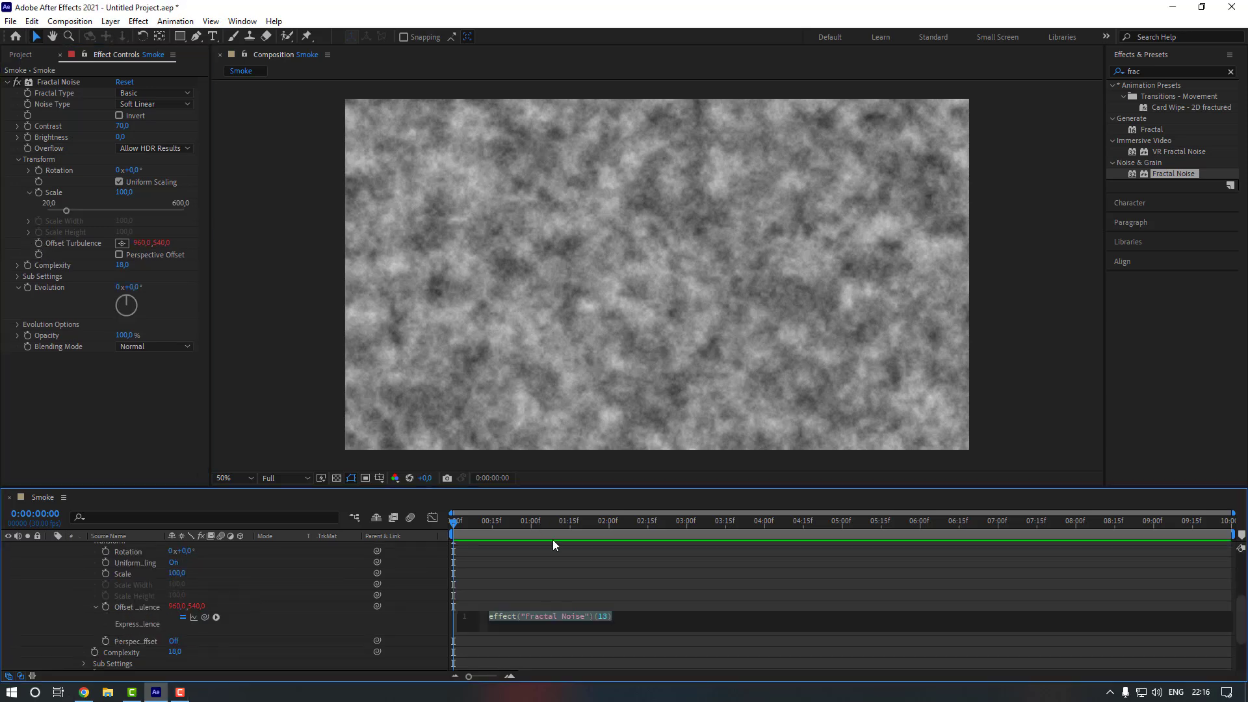
type("[va")
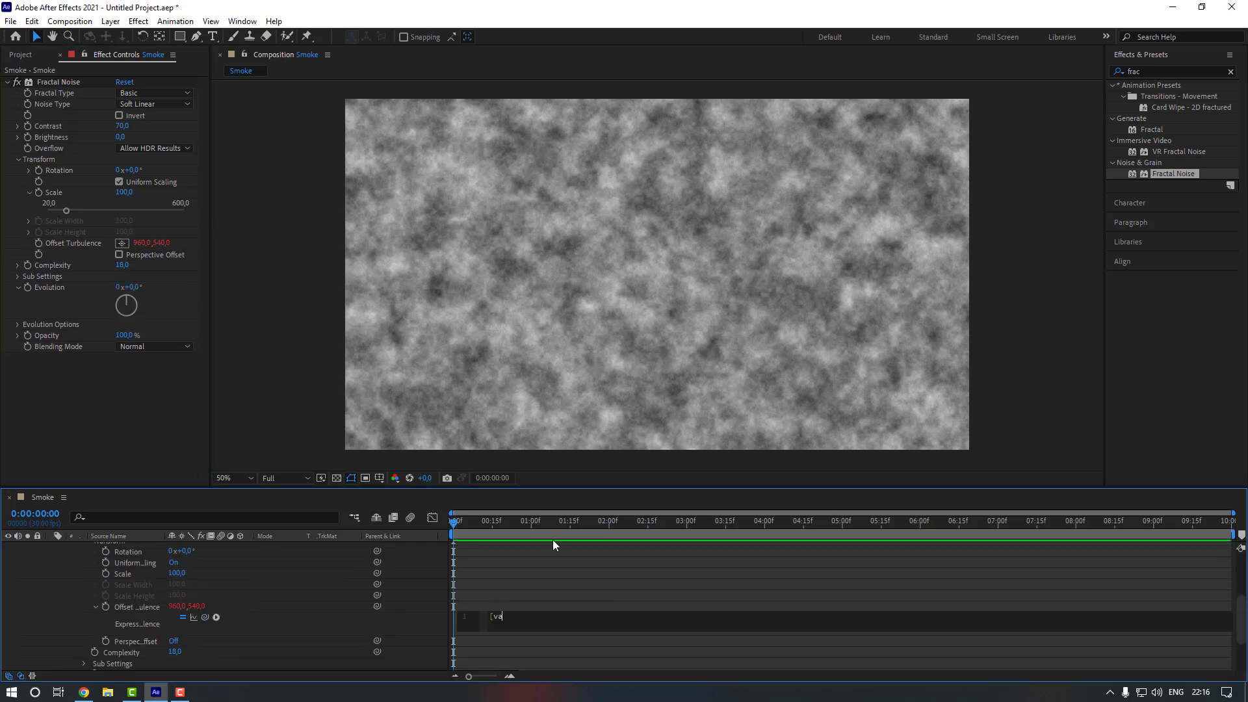
type("lue[0],value[1]")
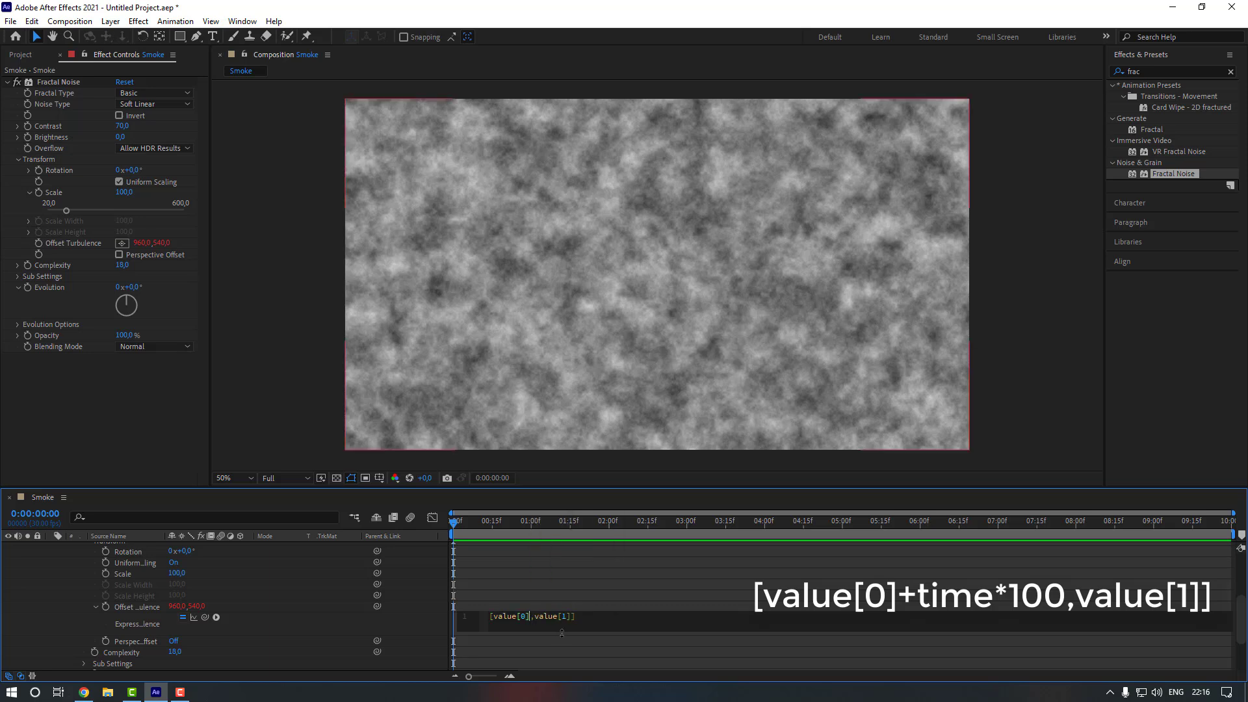
type("+time")
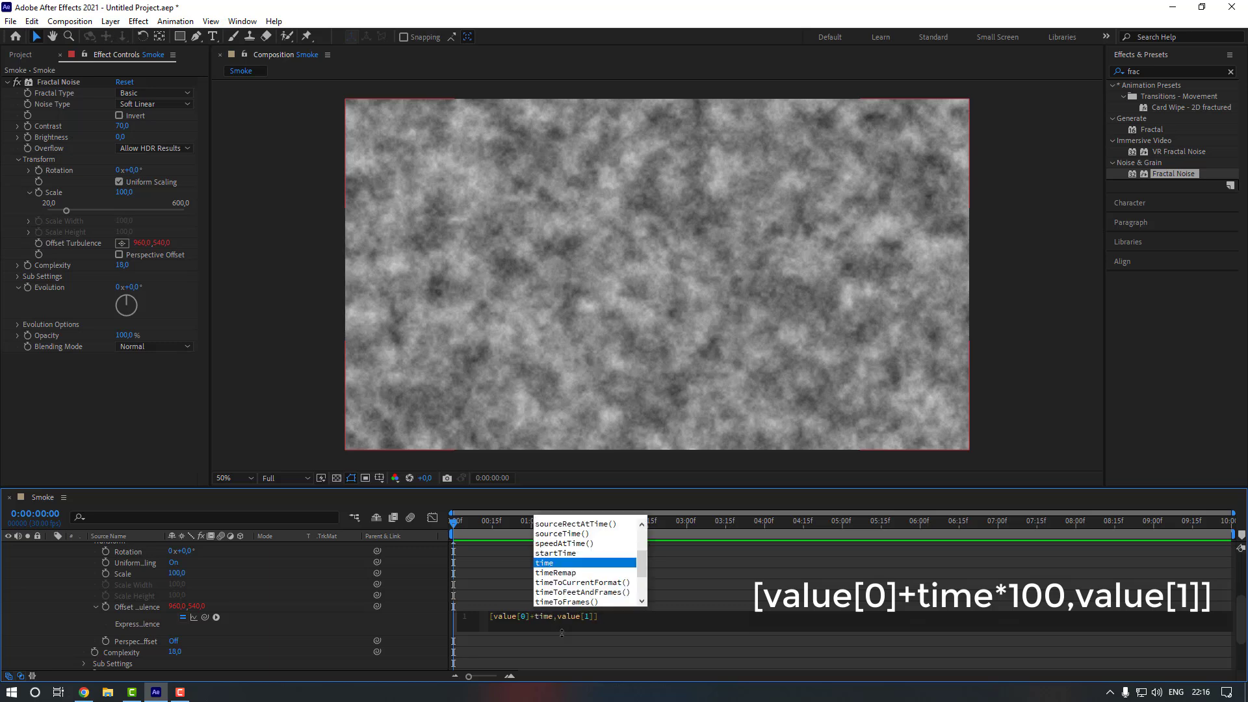
type("*10")
left_click(562, 632)
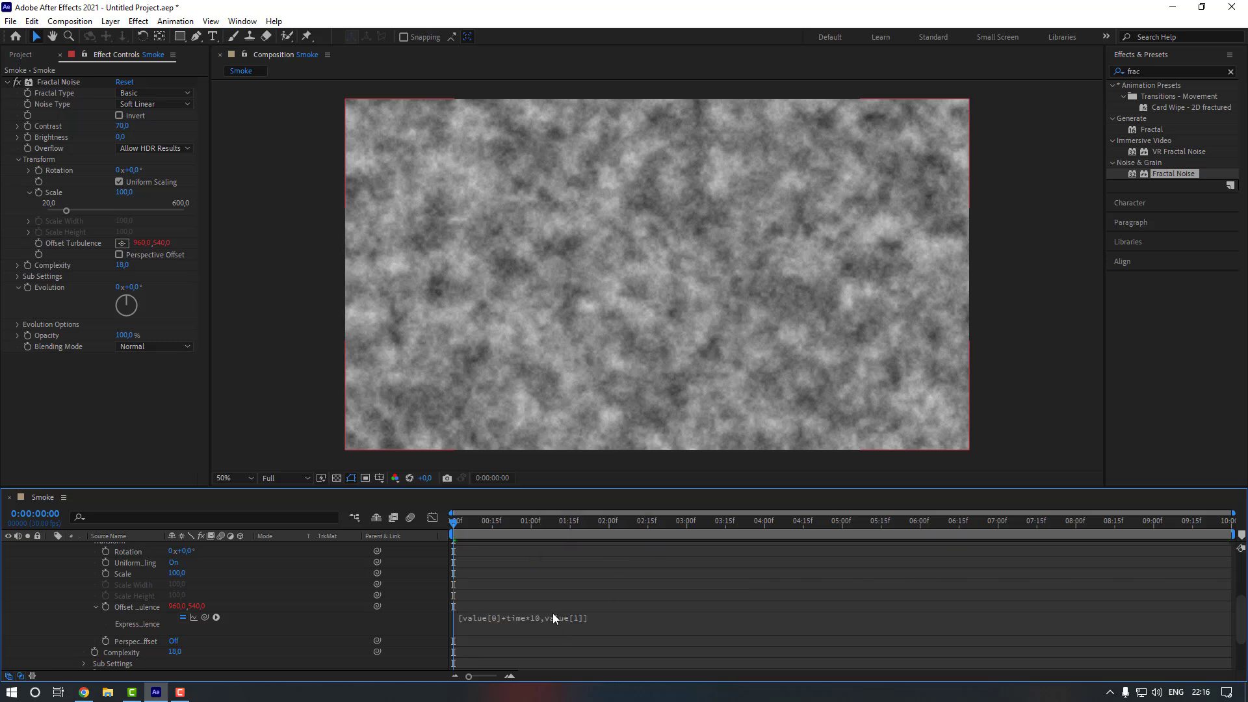
key("space")
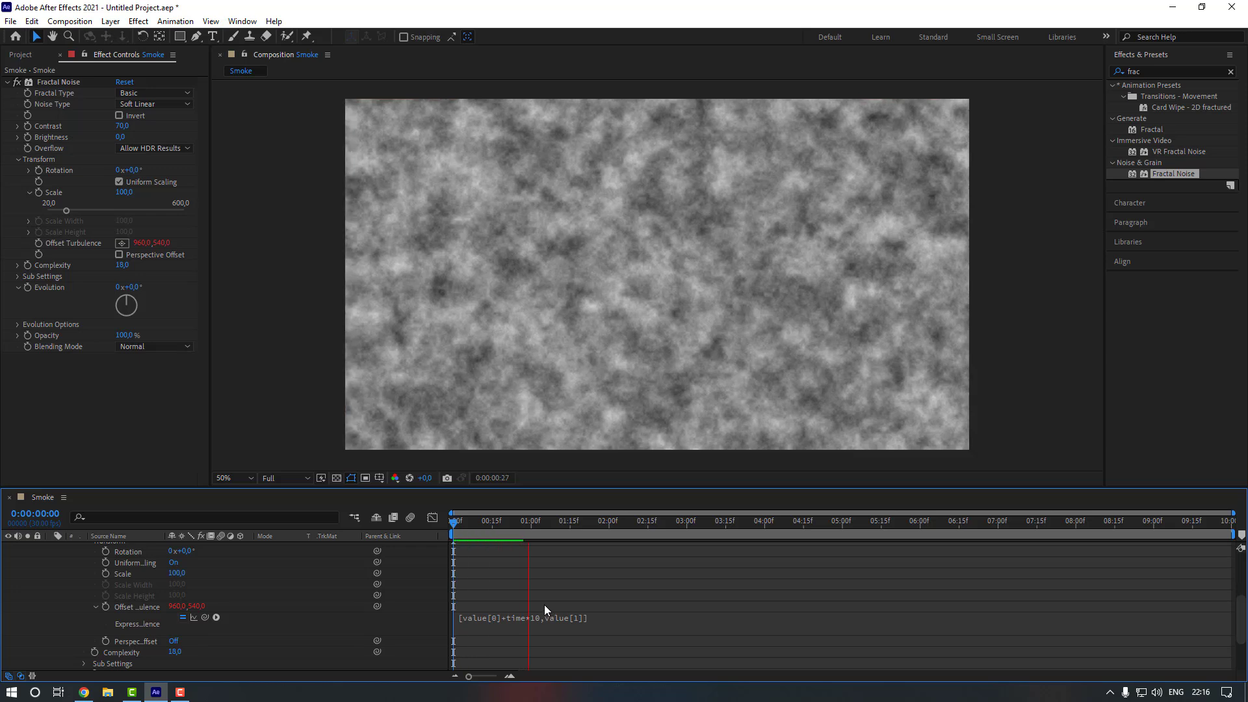
Change the time multiplier in the Offset Turbulence expression to 100 and preview the faster movement.
left_click(536, 617)
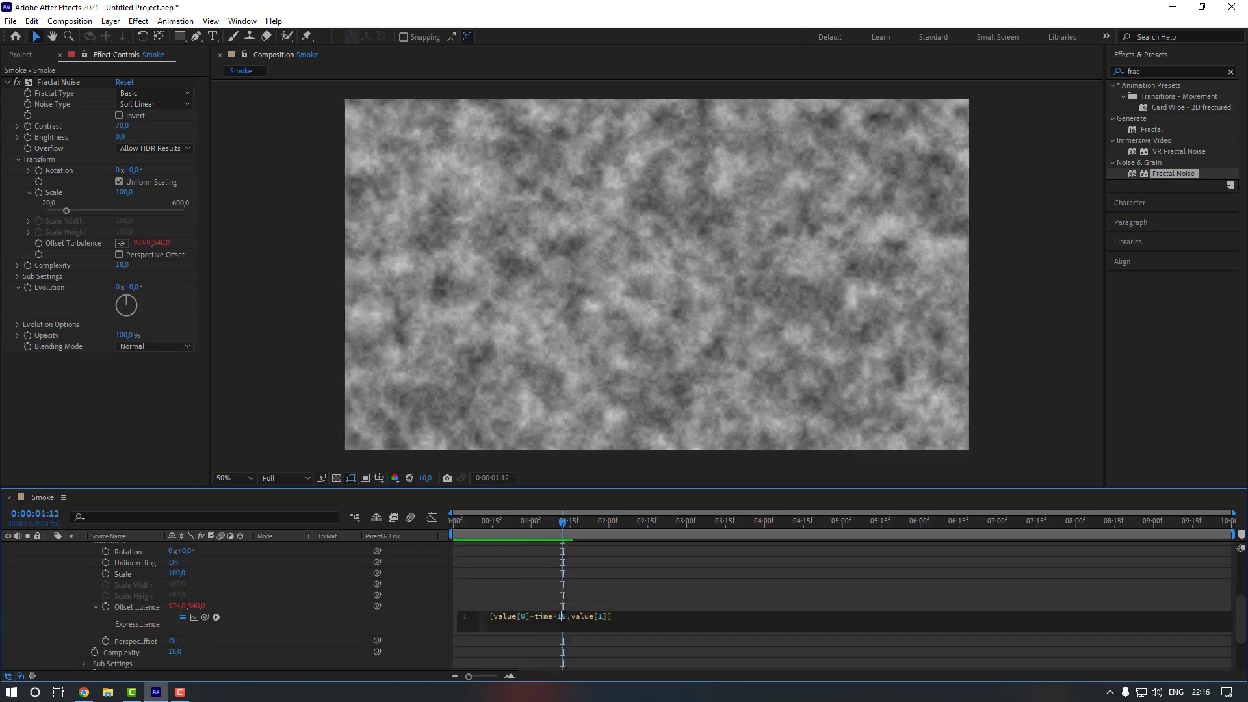
type("0")
left_click(574, 603)
key("space")
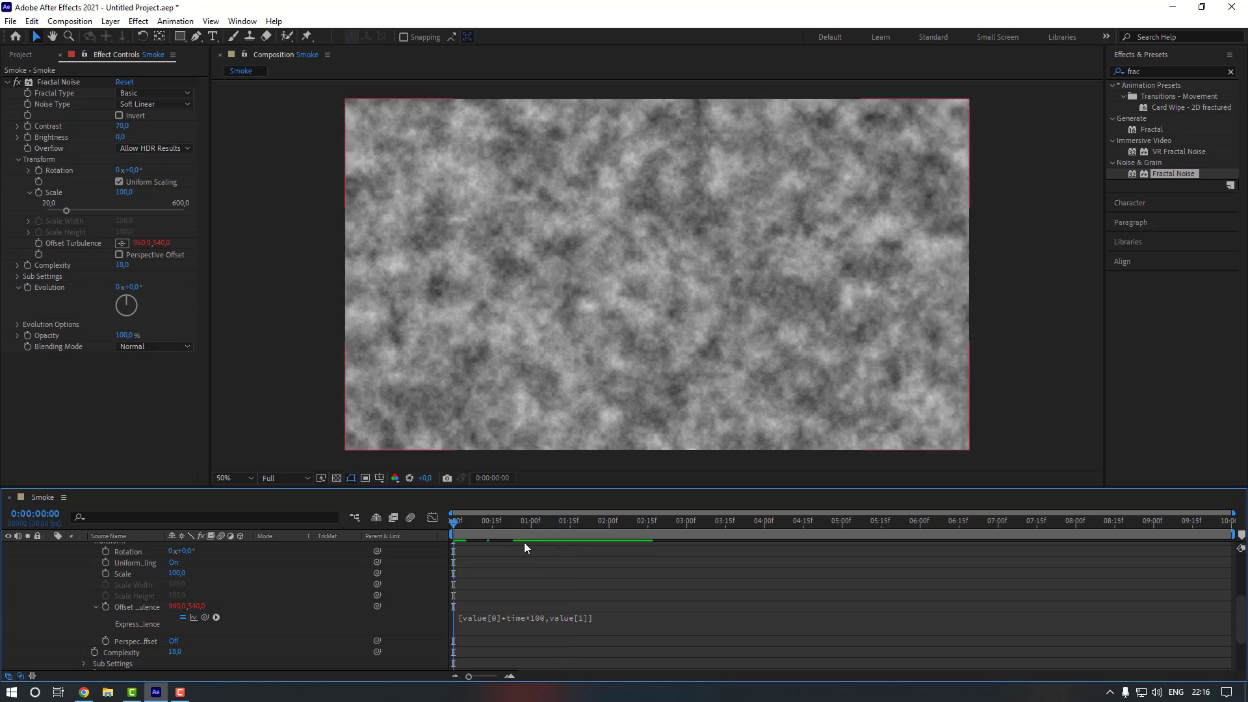
left_click(518, 528)
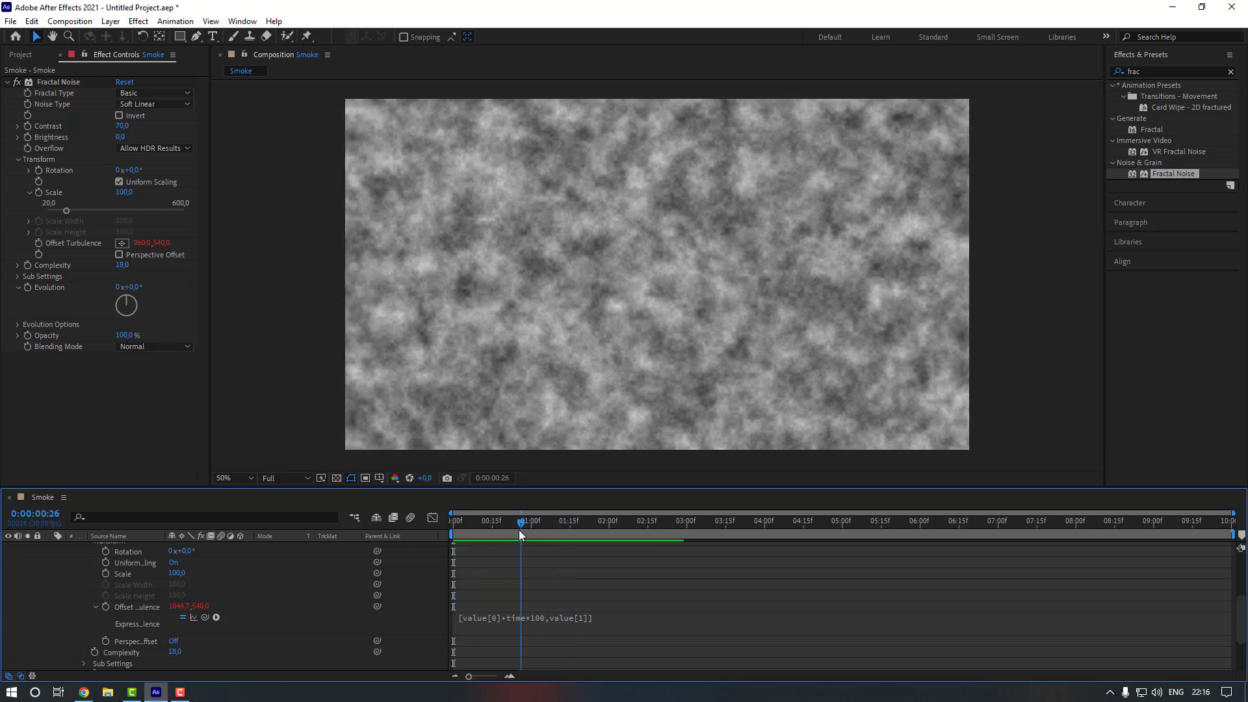
left_click(503, 619)
left_click(532, 616)
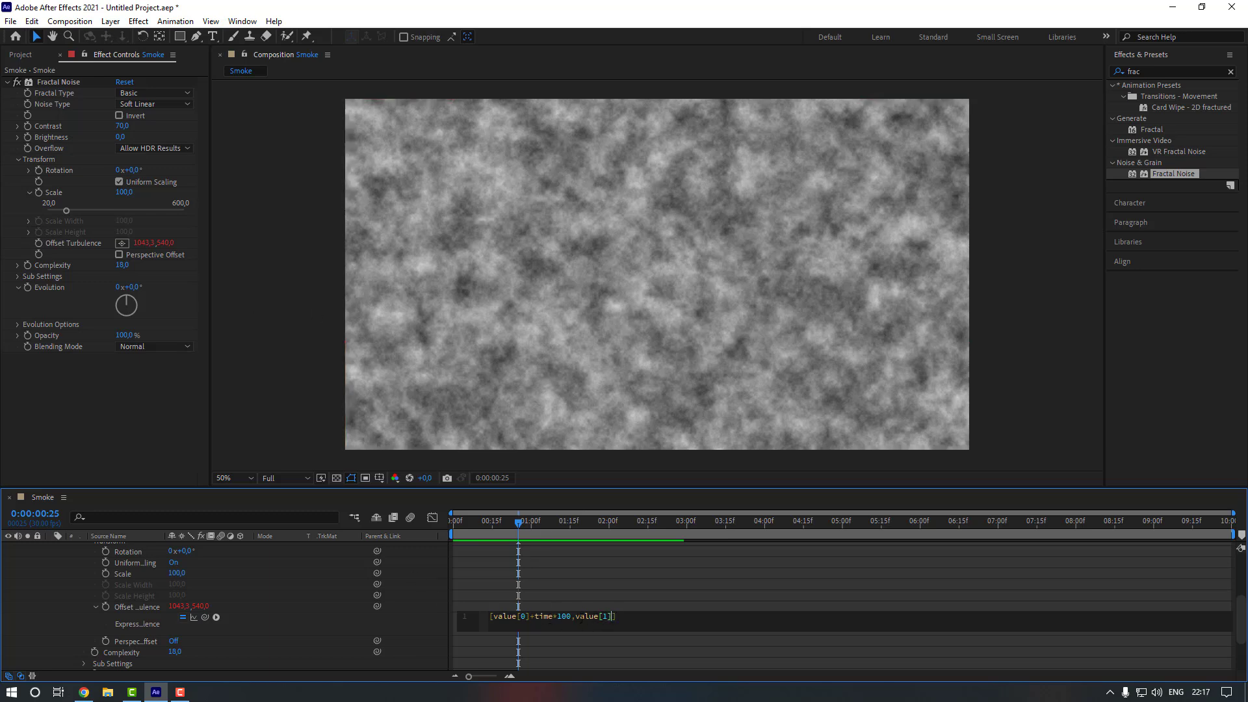
left_click_drag(576, 617, 616, 618)
left_click(598, 618)
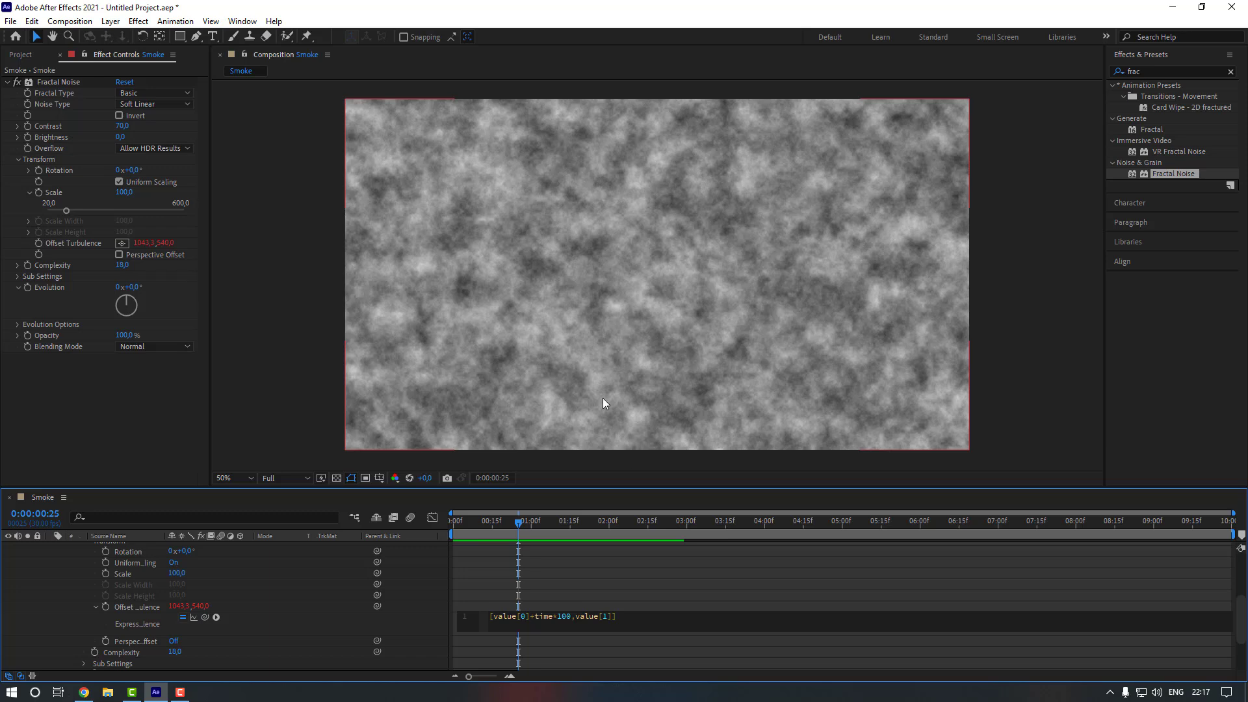
left_click(581, 603)
Disable Uniform Scaling in the Fractal Noise transform and set Scale Width to 180.
left_click(129, 181)
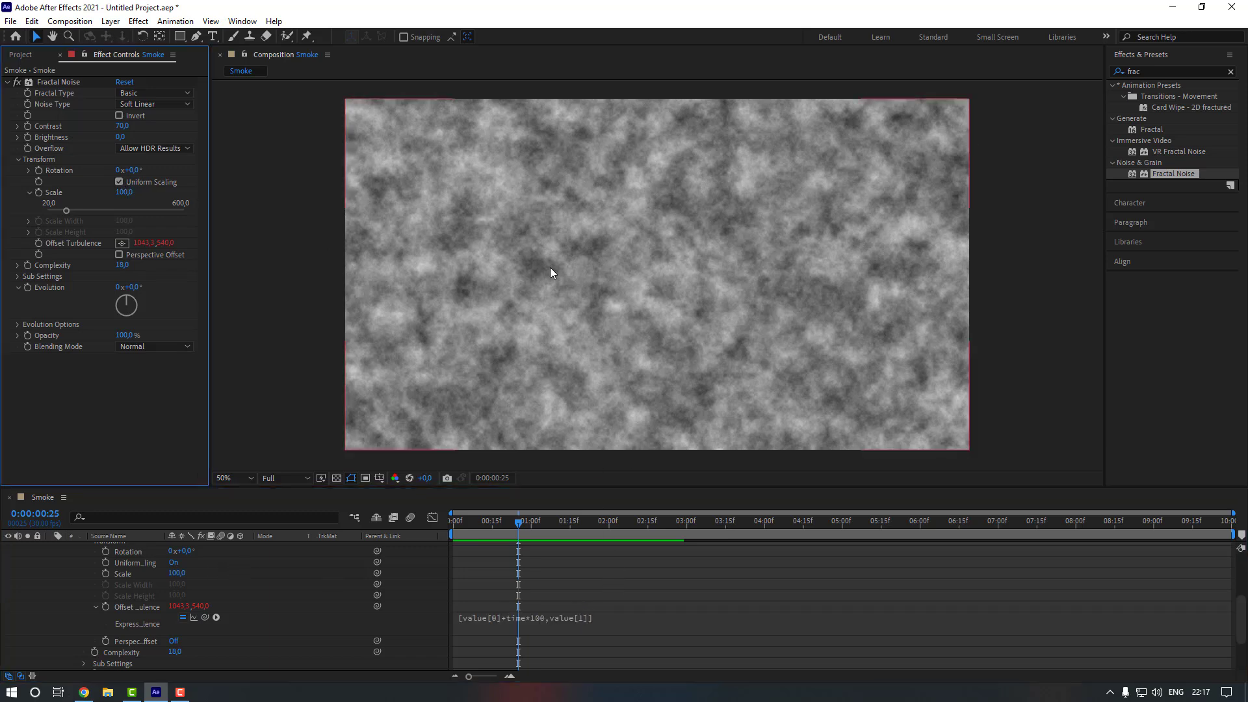
left_click(119, 182)
left_click_drag(127, 205, 178, 205)
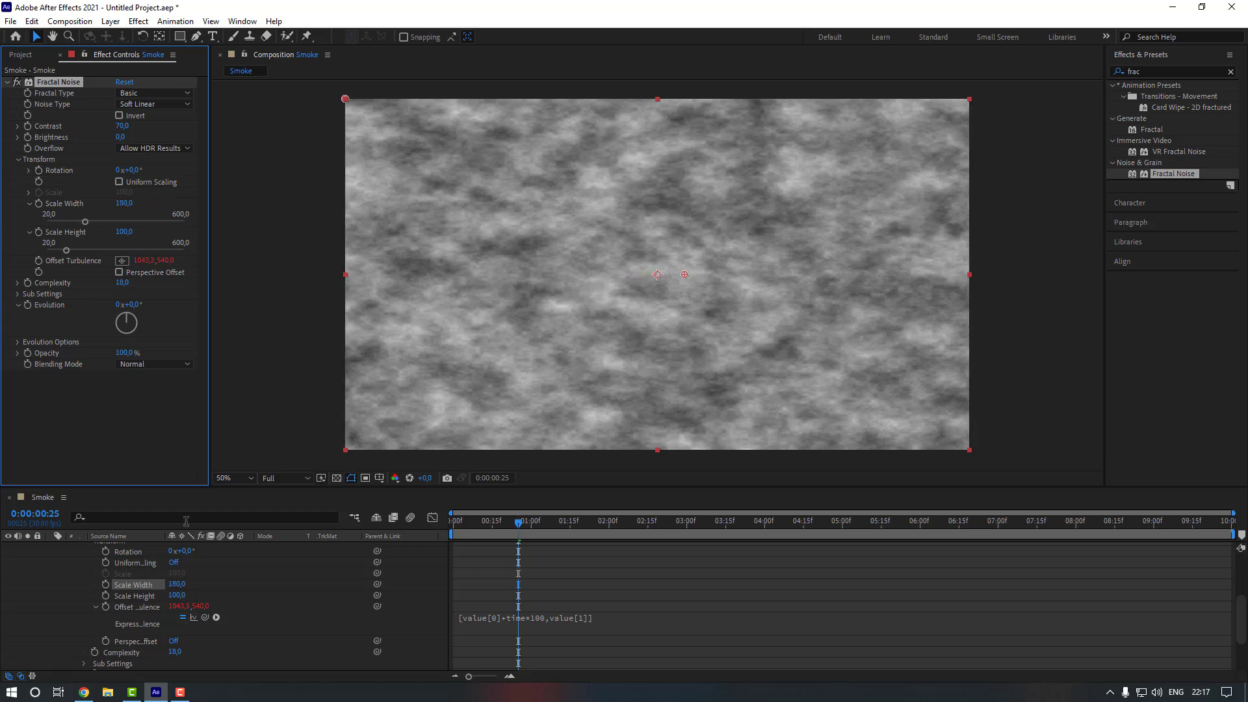
Set the Smoke layer's Opacity to 30% and preview the animation.
scroll(141, 594, "up", 5)
left_click(50, 547)
left_click(120, 548)
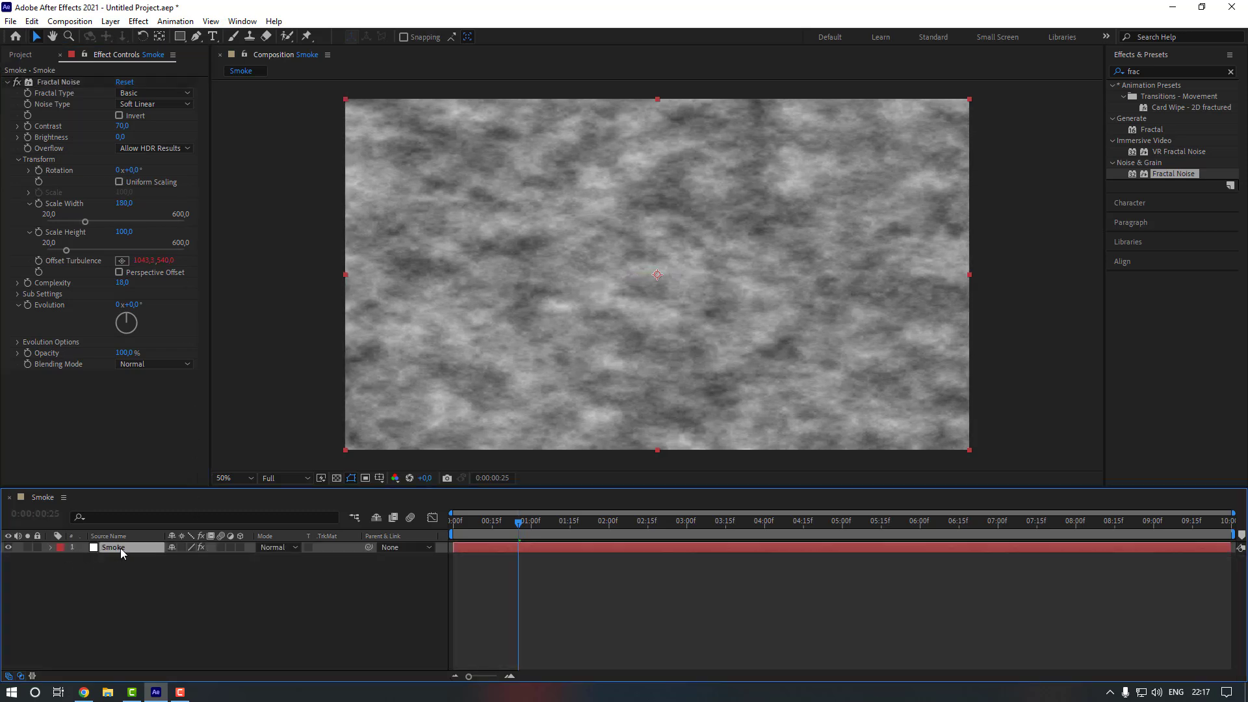
key("t")
left_click(178, 558)
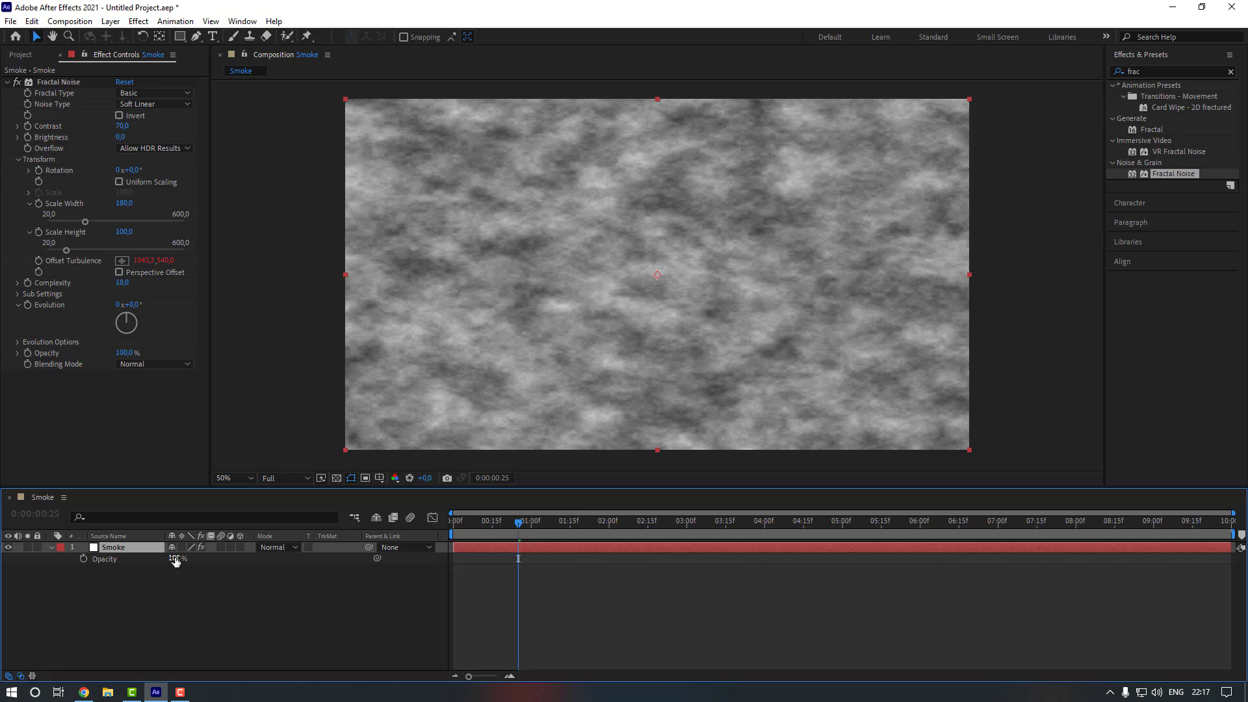
type("30")
left_click(195, 595)
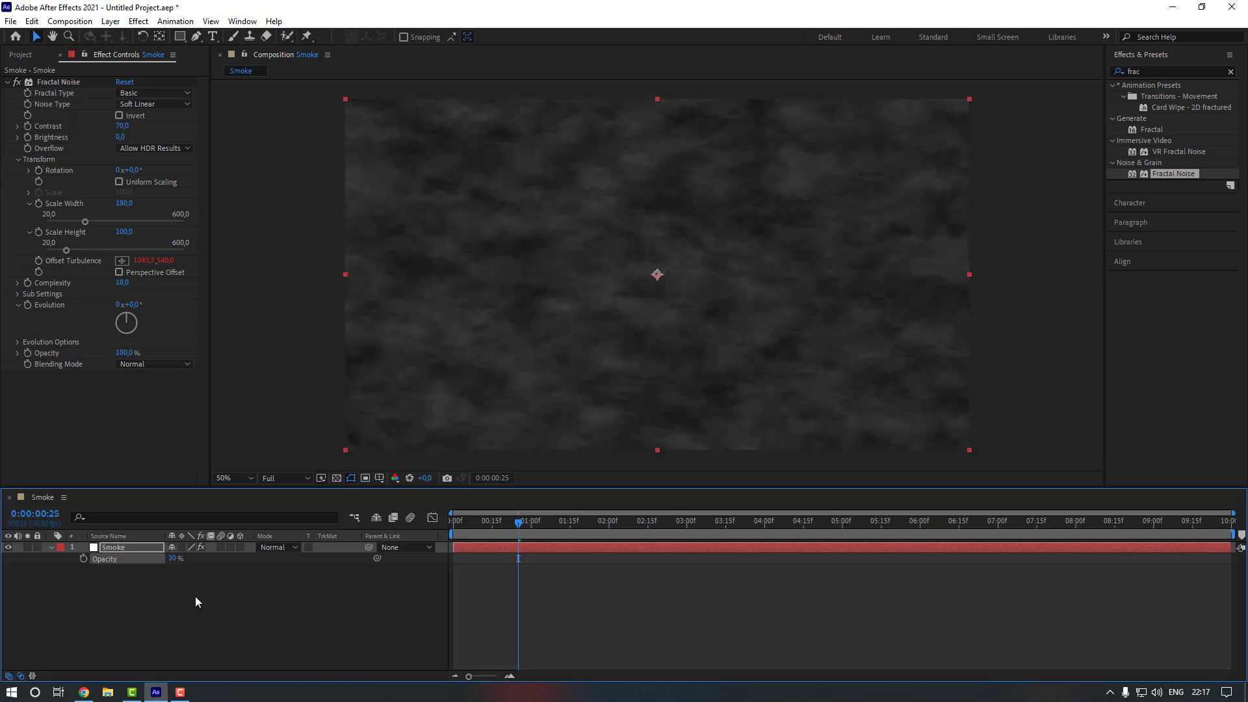
key("space")
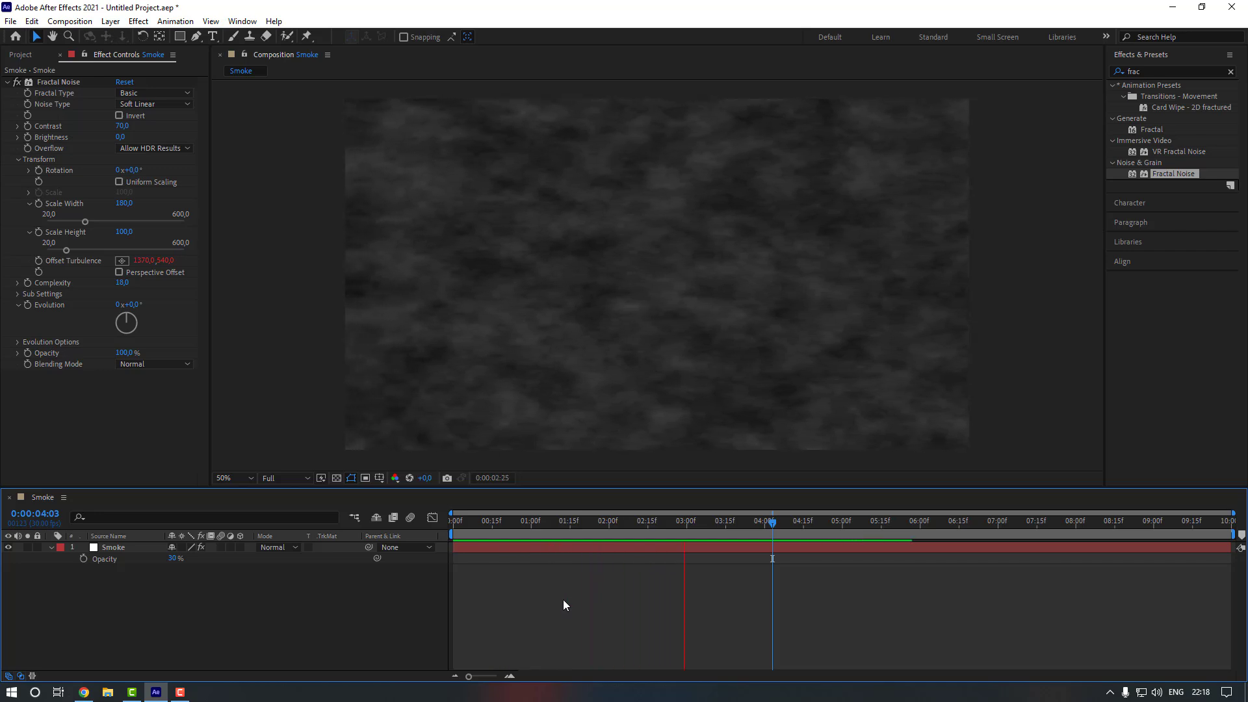
key("space")
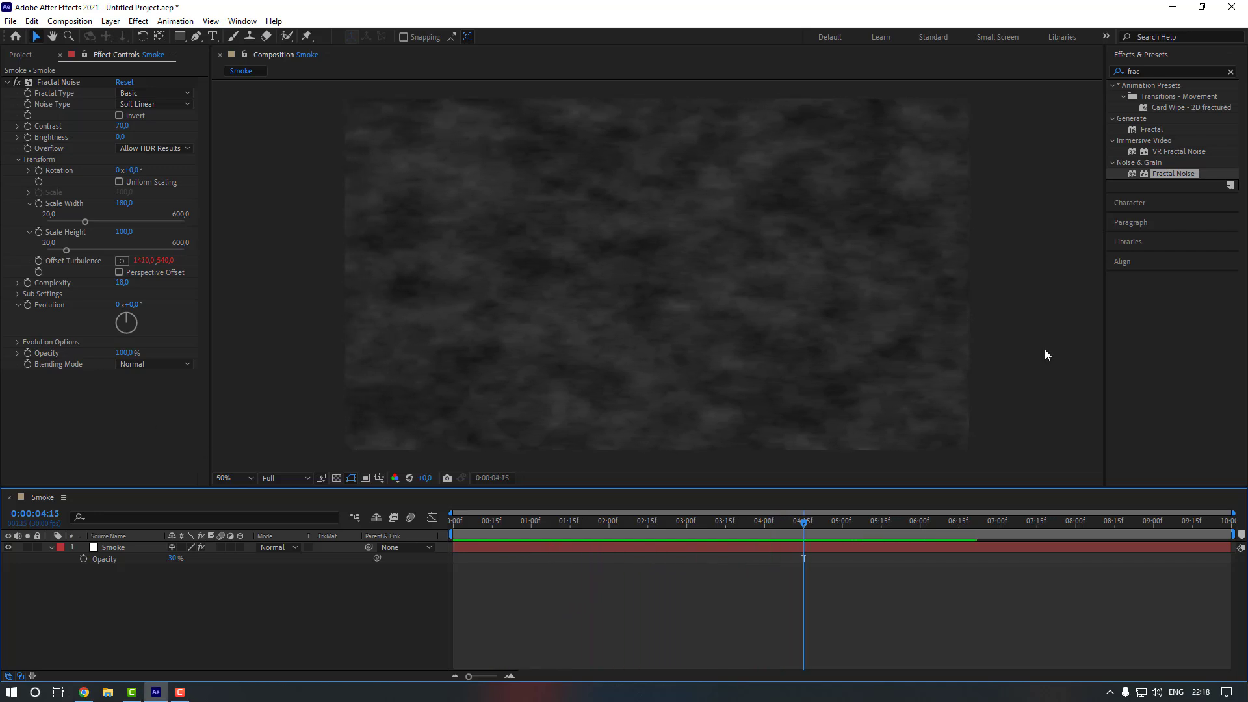
Apply the Turbulent Displace effect to the Smoke layer and set its Amount to 75.
left_click(1154, 70)
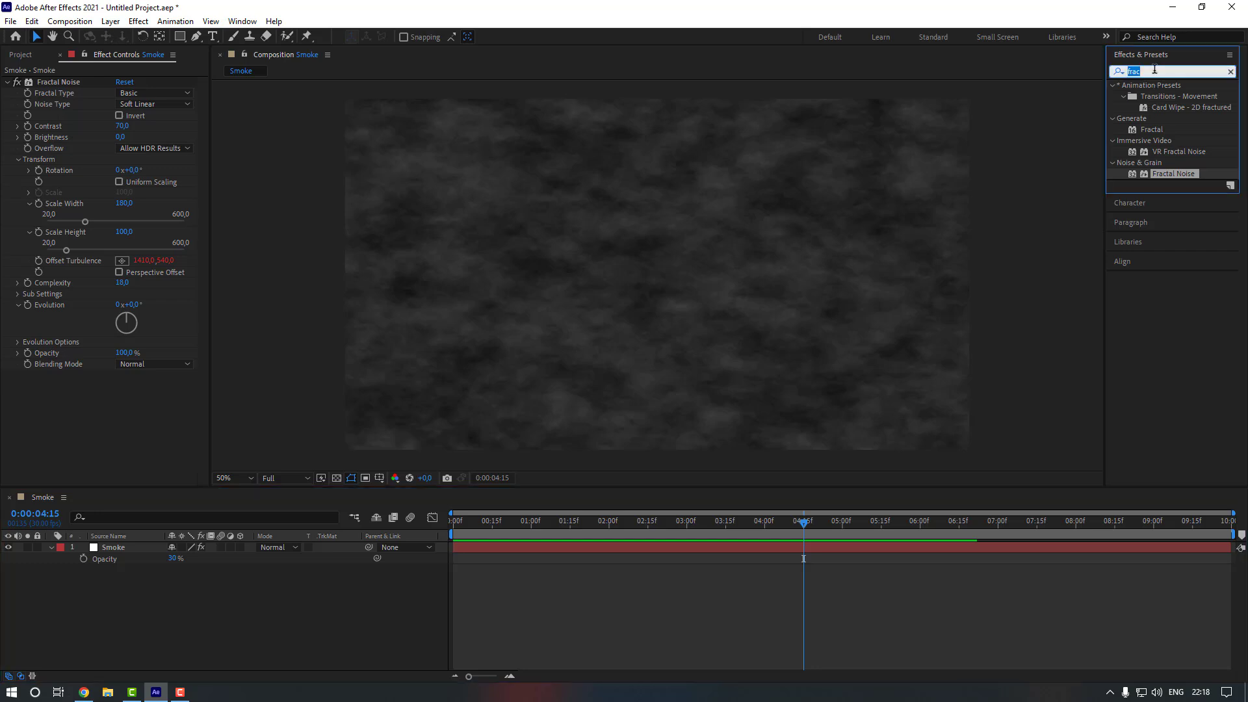
type("turb")
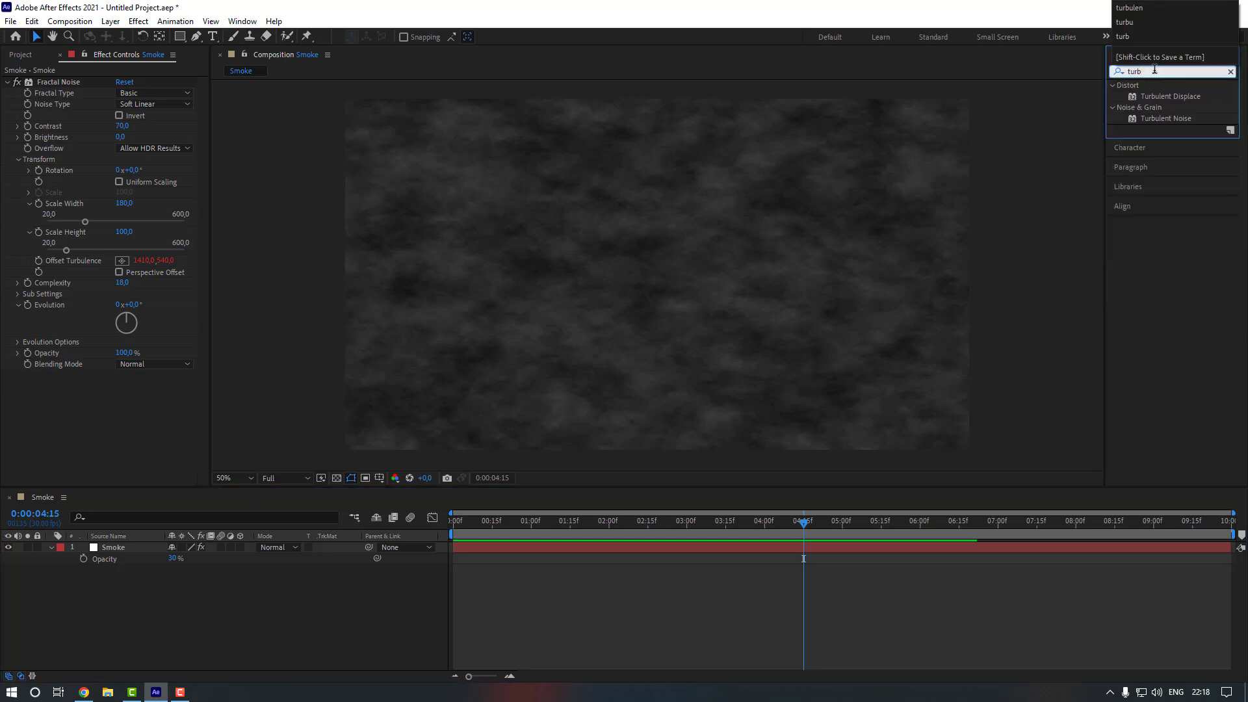
left_click_drag(1181, 96, 131, 548)
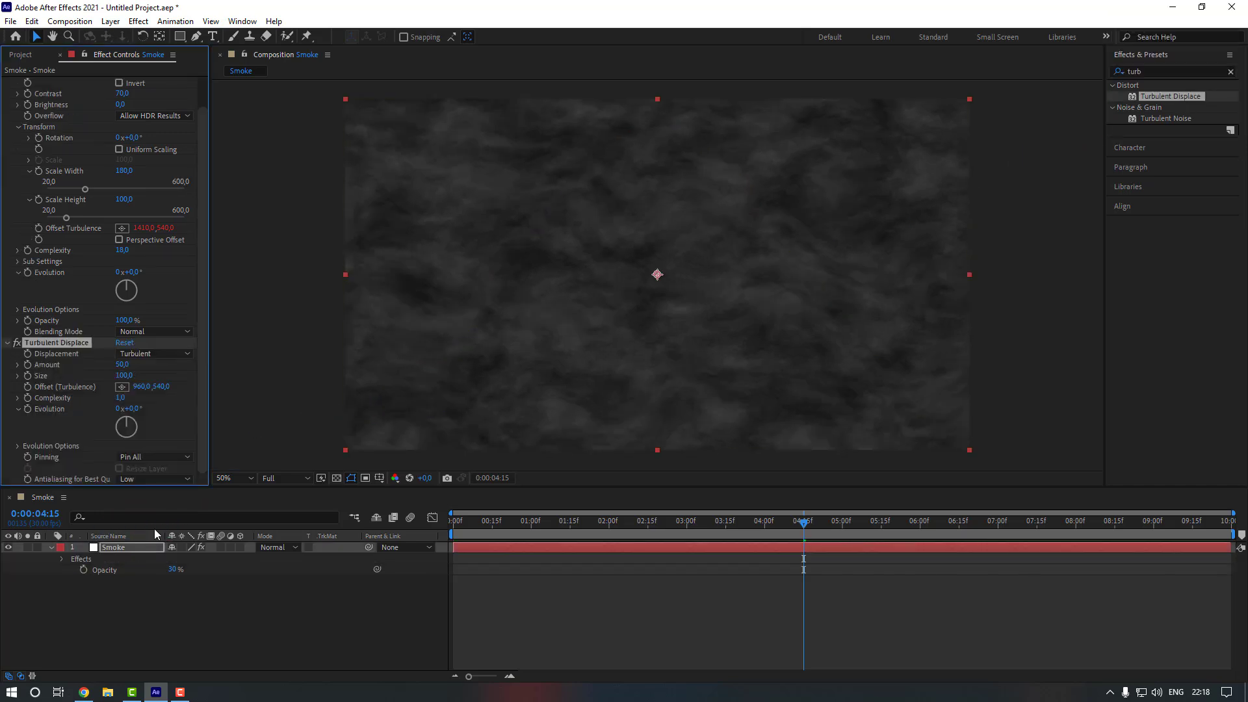
left_click(122, 364)
type("75")
key("Return")
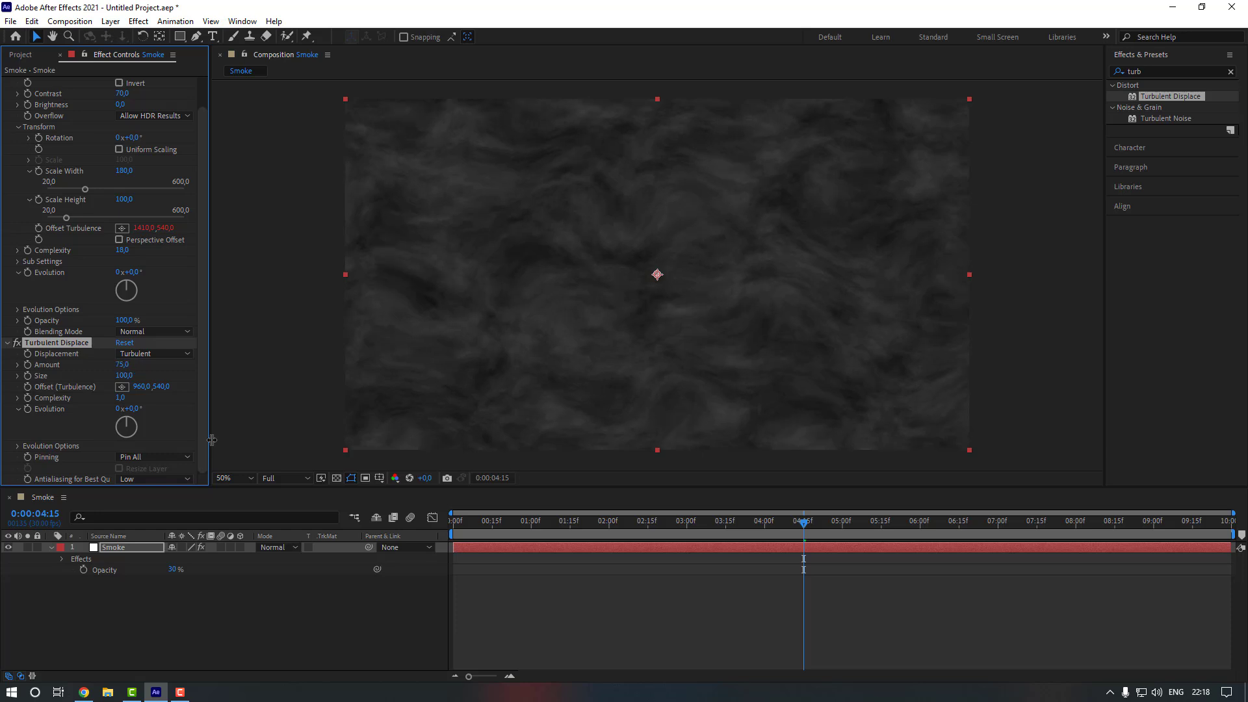
Set the Turbulent Displace Size to 25 and Complexity to 4, and preview the animation from near the start.
left_click(123, 375)
type("25")
key("Return")
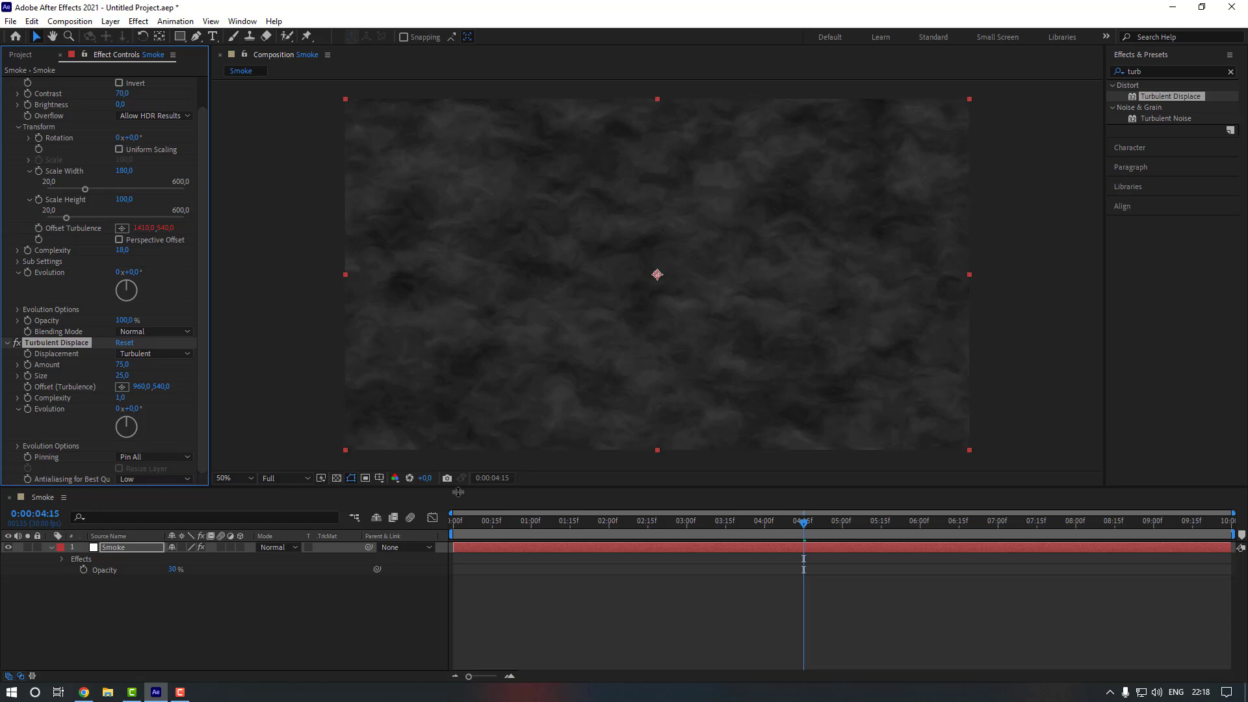
left_click(120, 398)
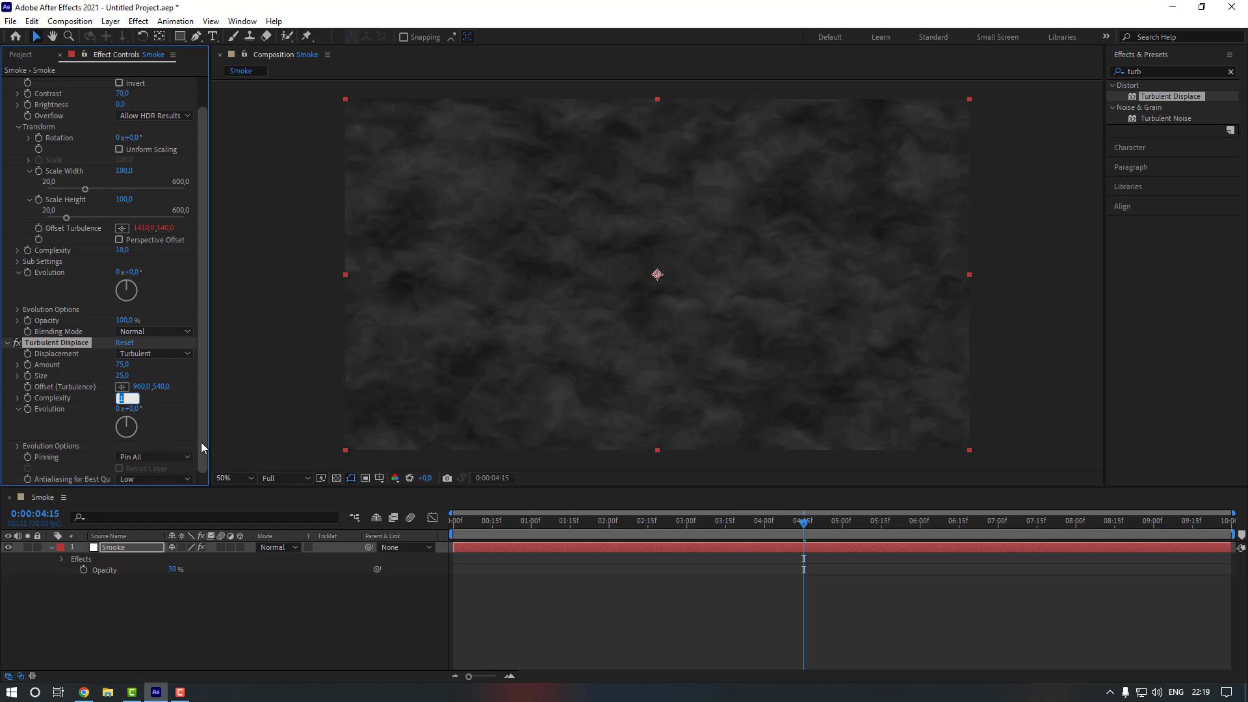
type("4")
key("Return")
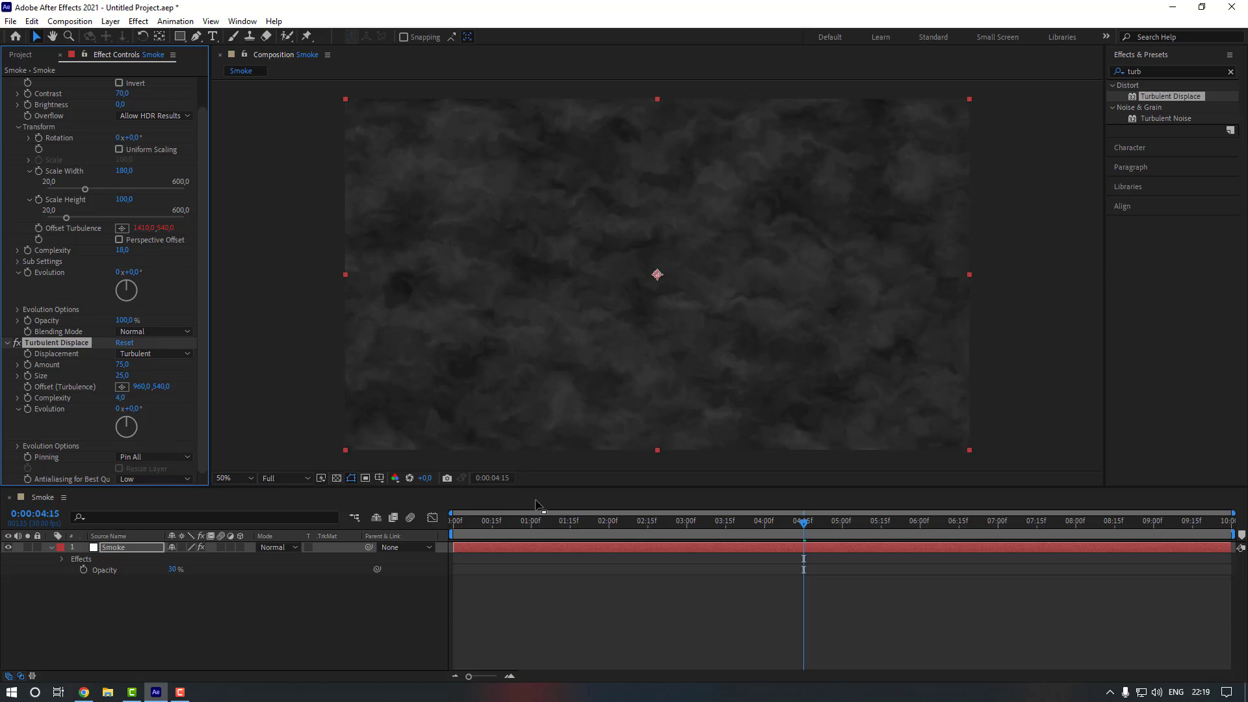
left_click(513, 522)
key("space")
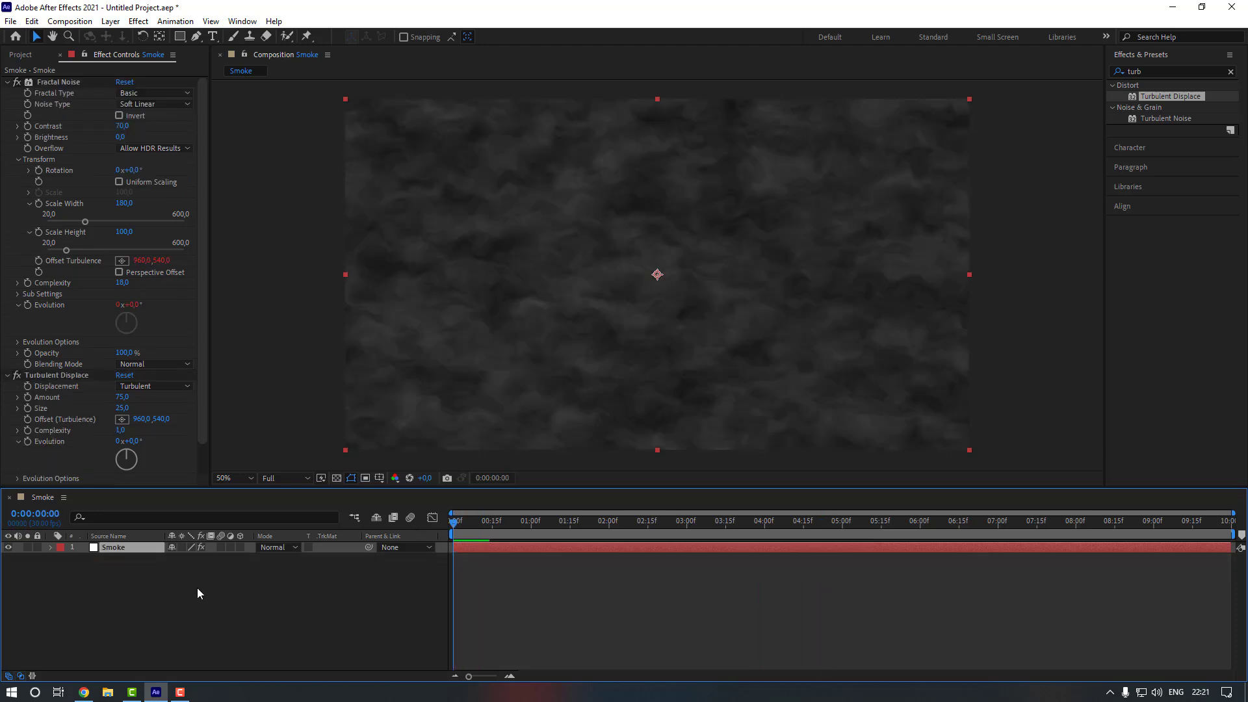
Add an expression to the Turbulent Displace Evolution that links it to the Fractal Noise Offset Turbulence.
key("e")
key("e")
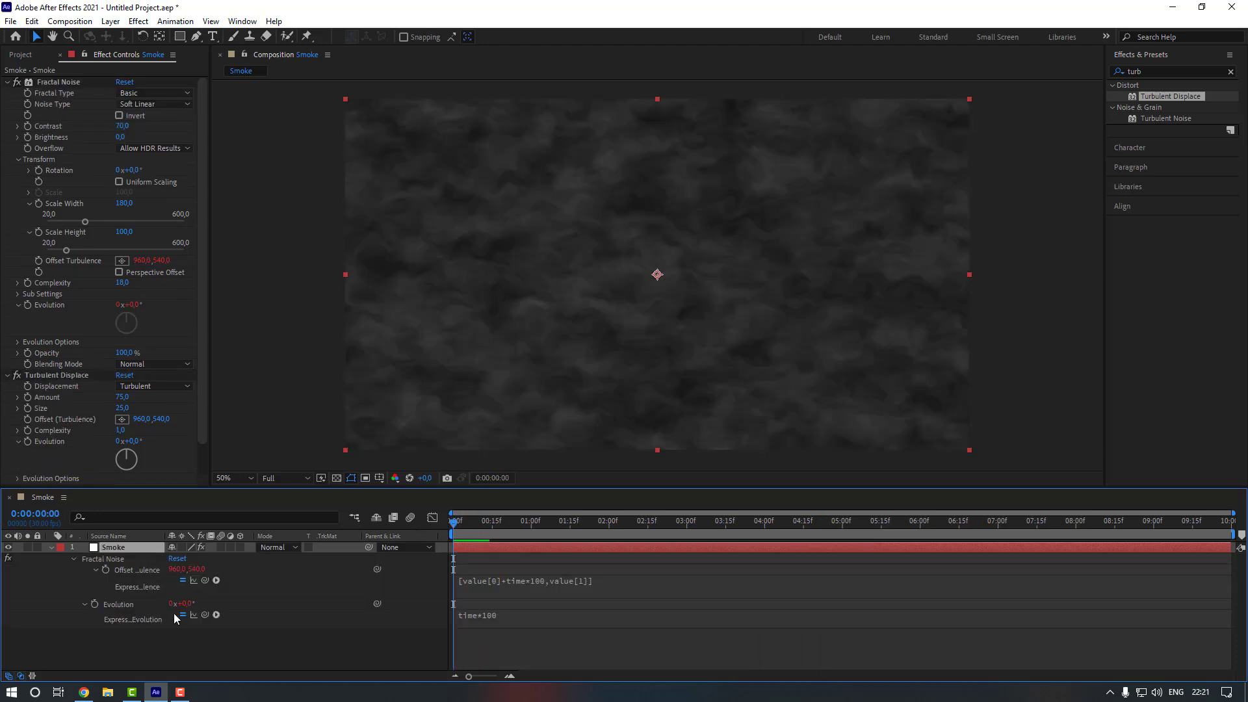
left_click(65, 380)
scroll(79, 412, "down", 1)
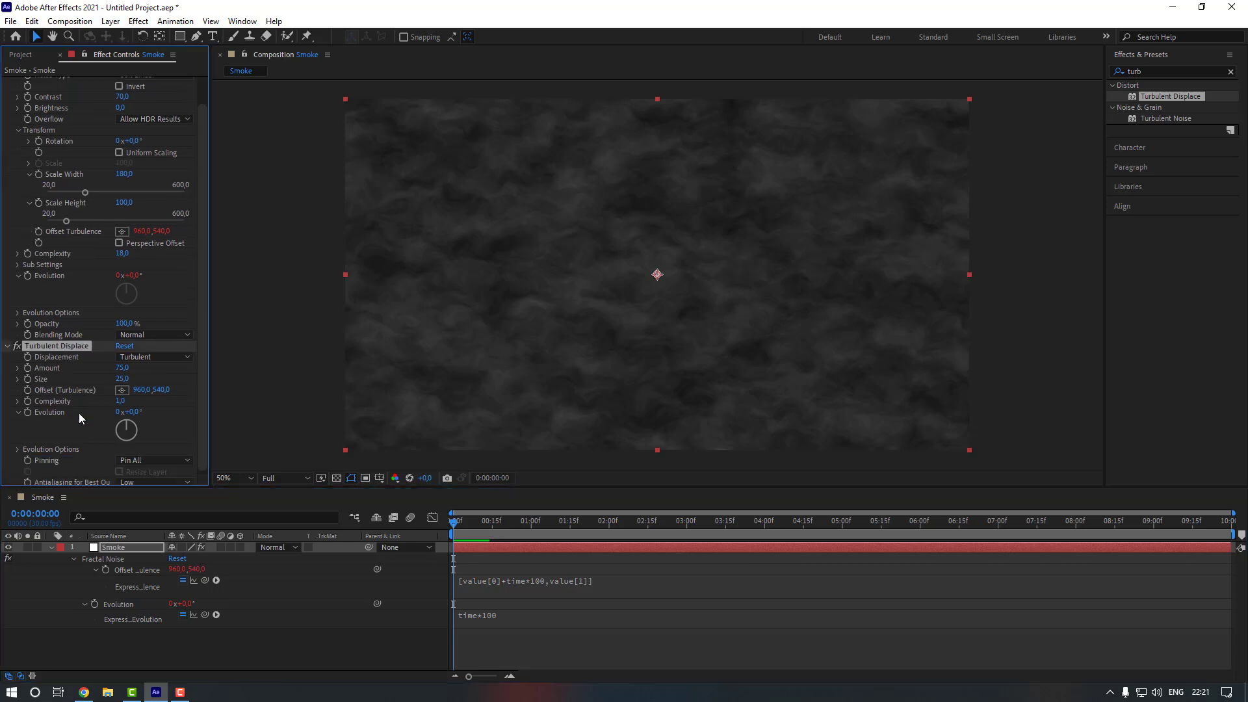
left_click(28, 412, "alt")
left_click_drag(204, 644, 138, 577)
left_click(52, 548)
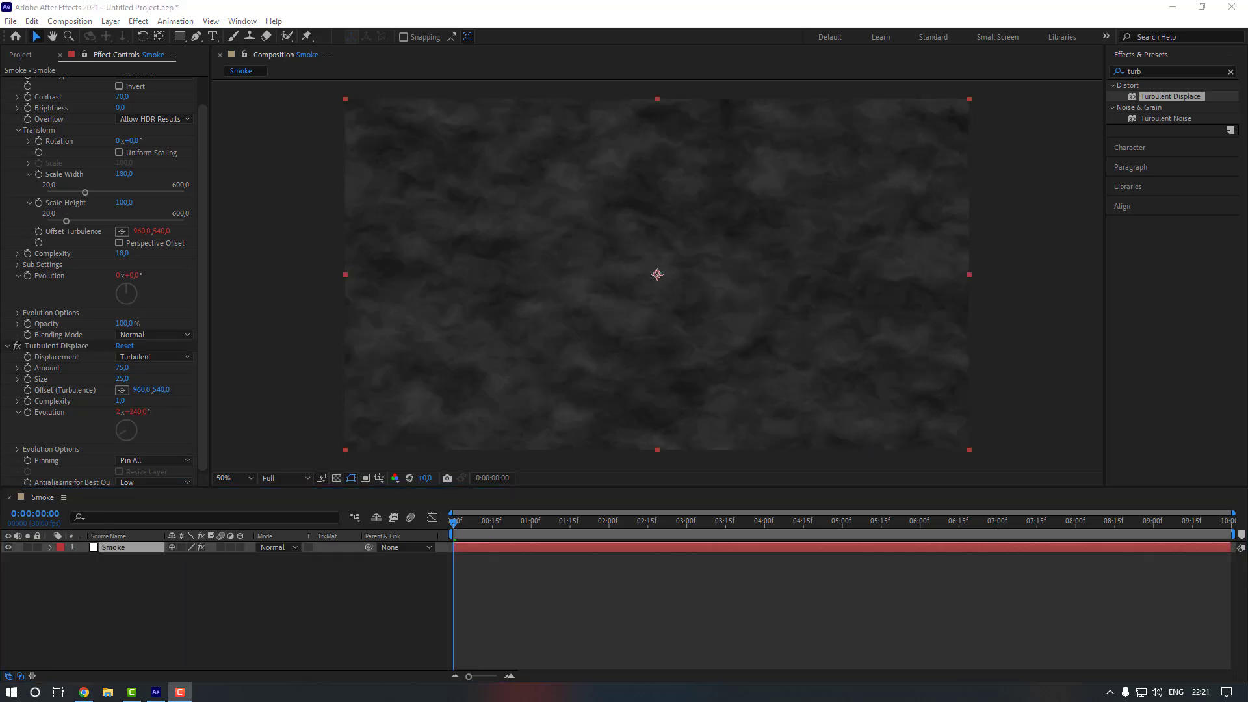
Apply Gaussian Blur to the Smoke layer and set its Blurriness to 25.
left_click(159, 598)
left_click(154, 548)
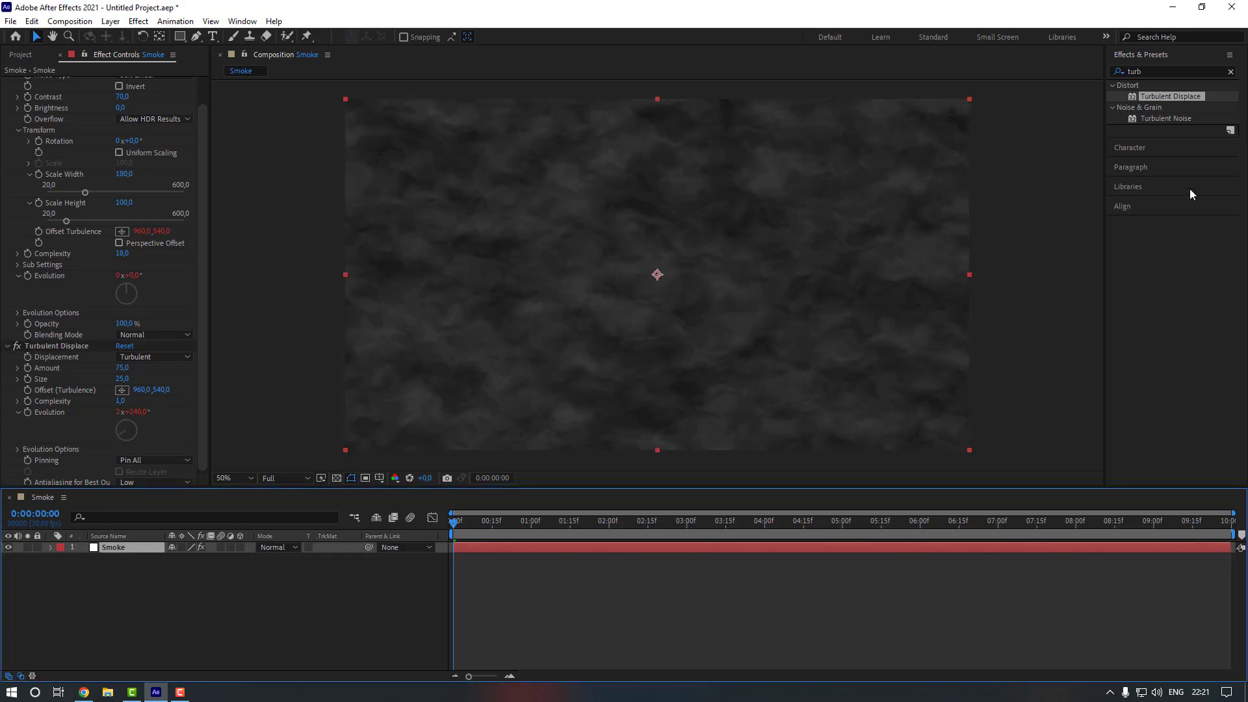
left_click(1160, 71)
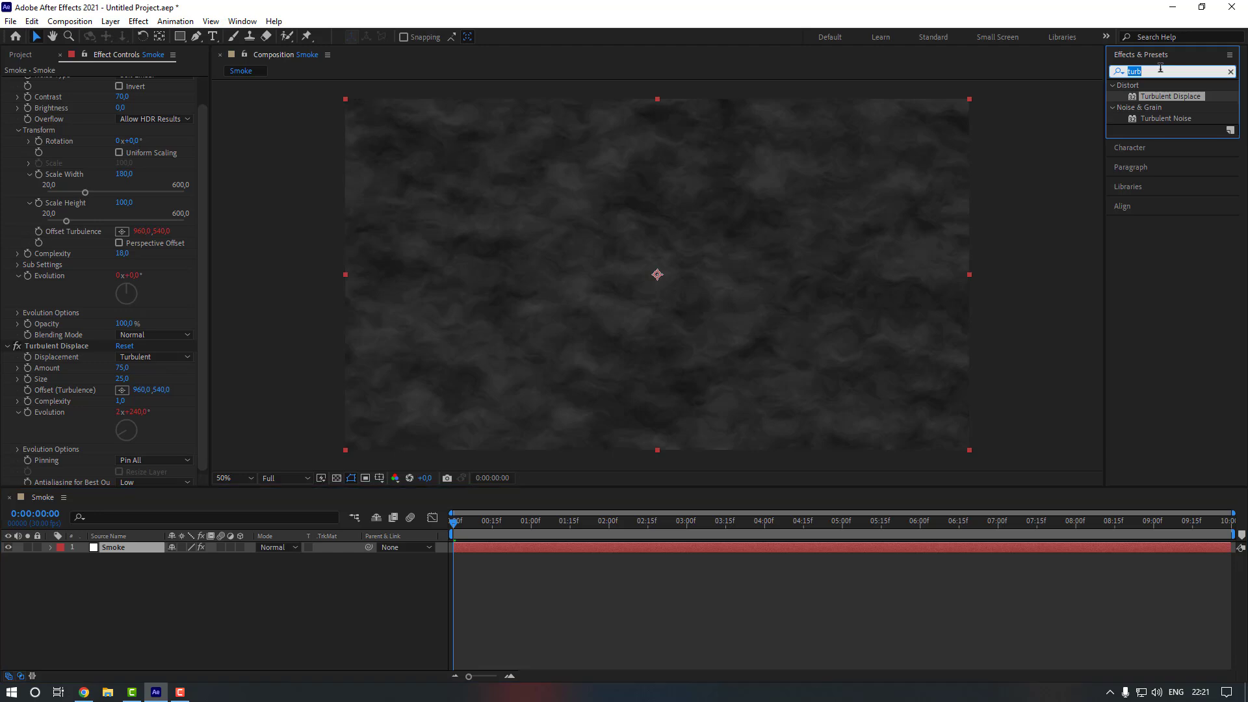
type("gaus")
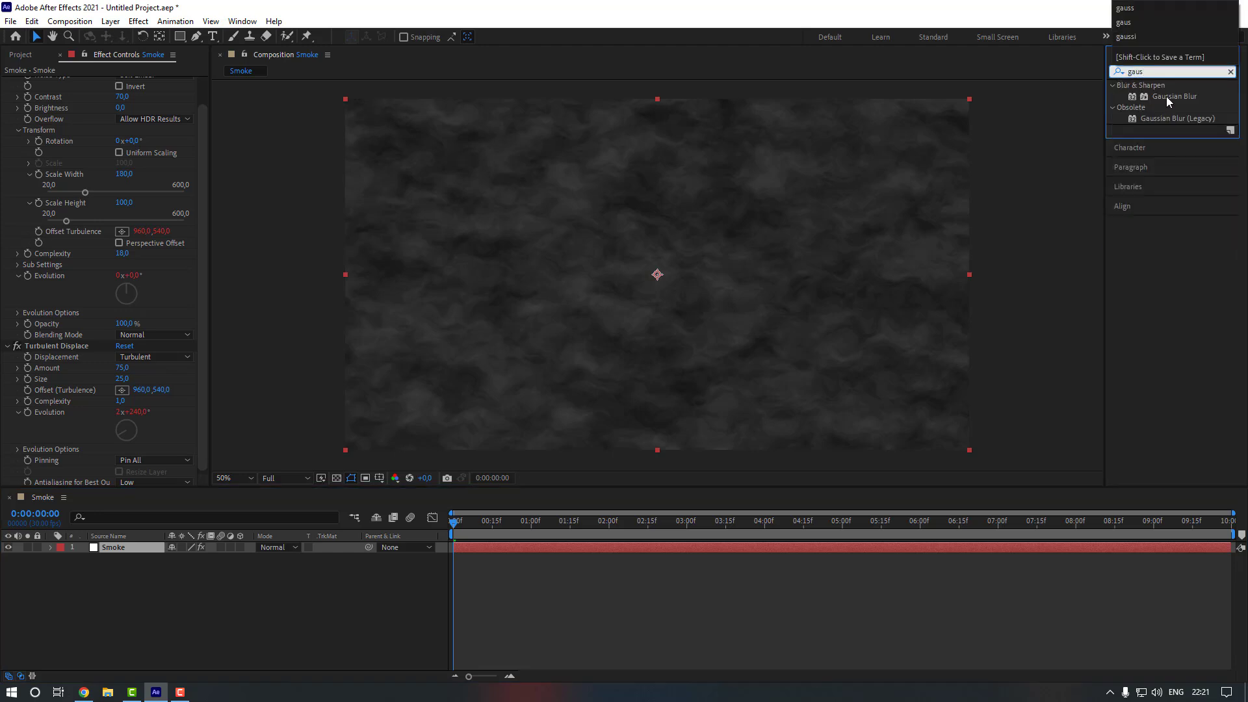
double_click(1166, 96)
left_click_drag(120, 457, 133, 459)
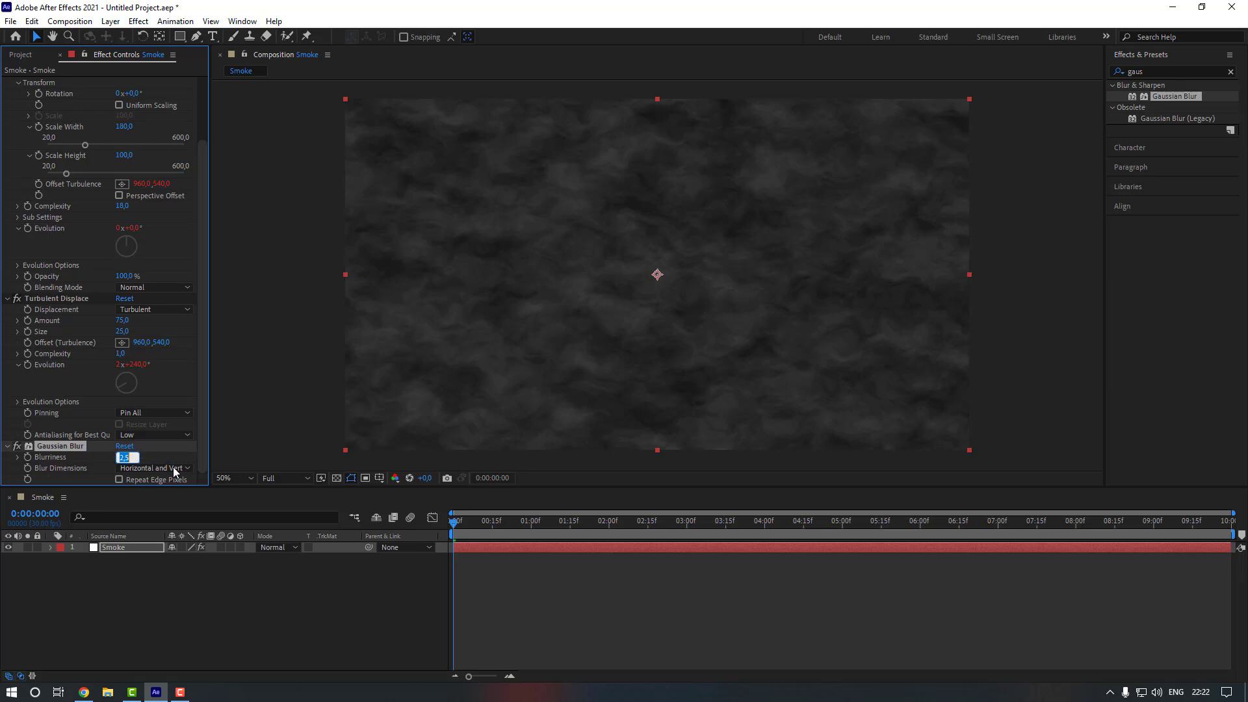
type("25")
key("Return")
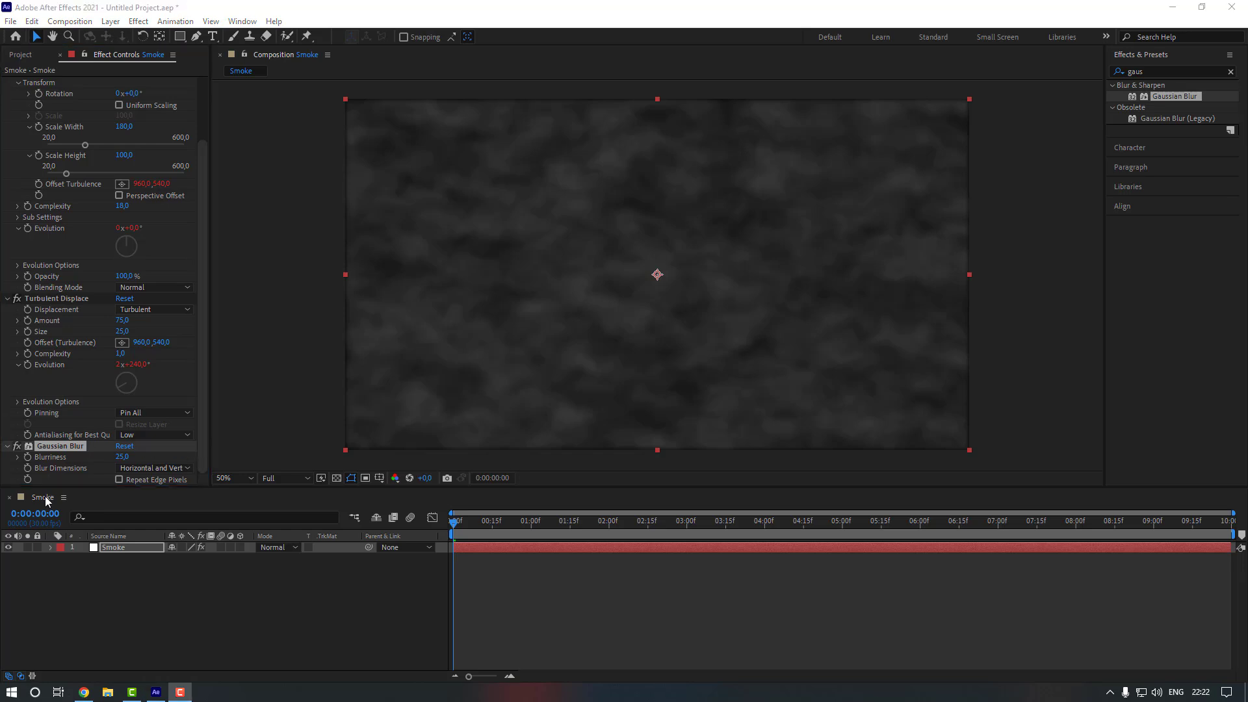
Apply Fast Box Blur to the Smoke layer and move it above Fractal Noise in the effect order.
left_click(277, 609)
left_click(124, 552)
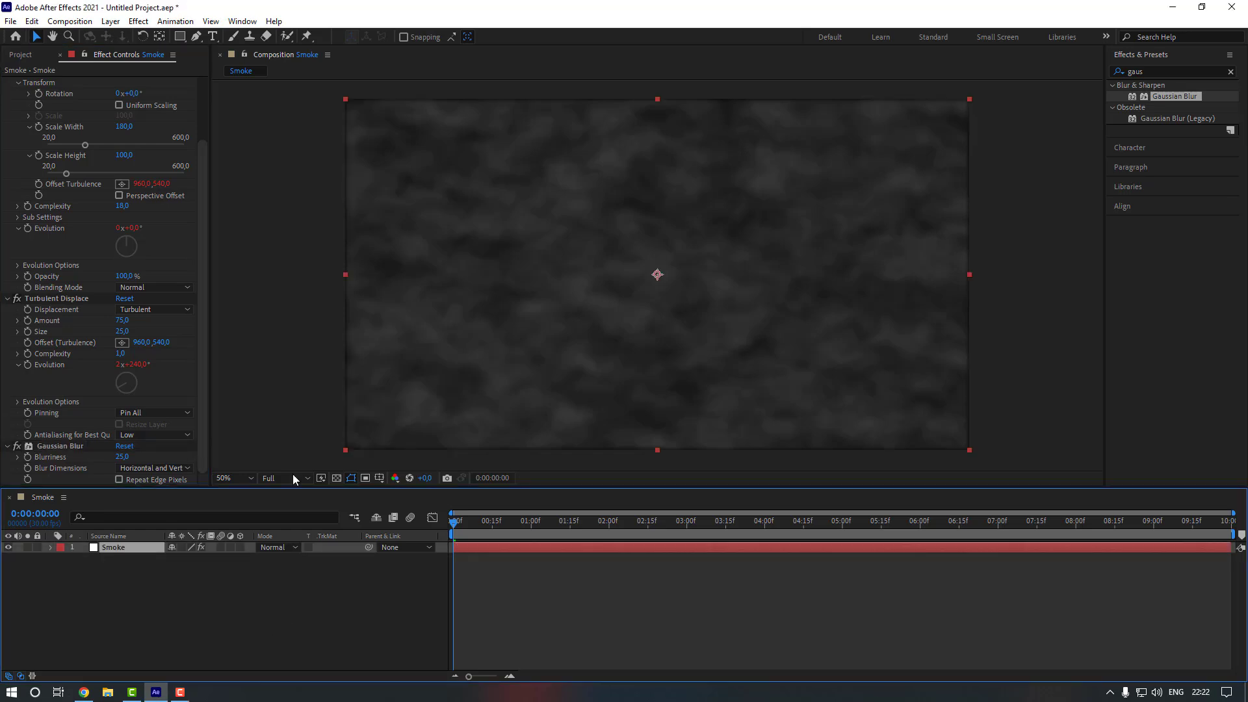
left_click(1176, 65)
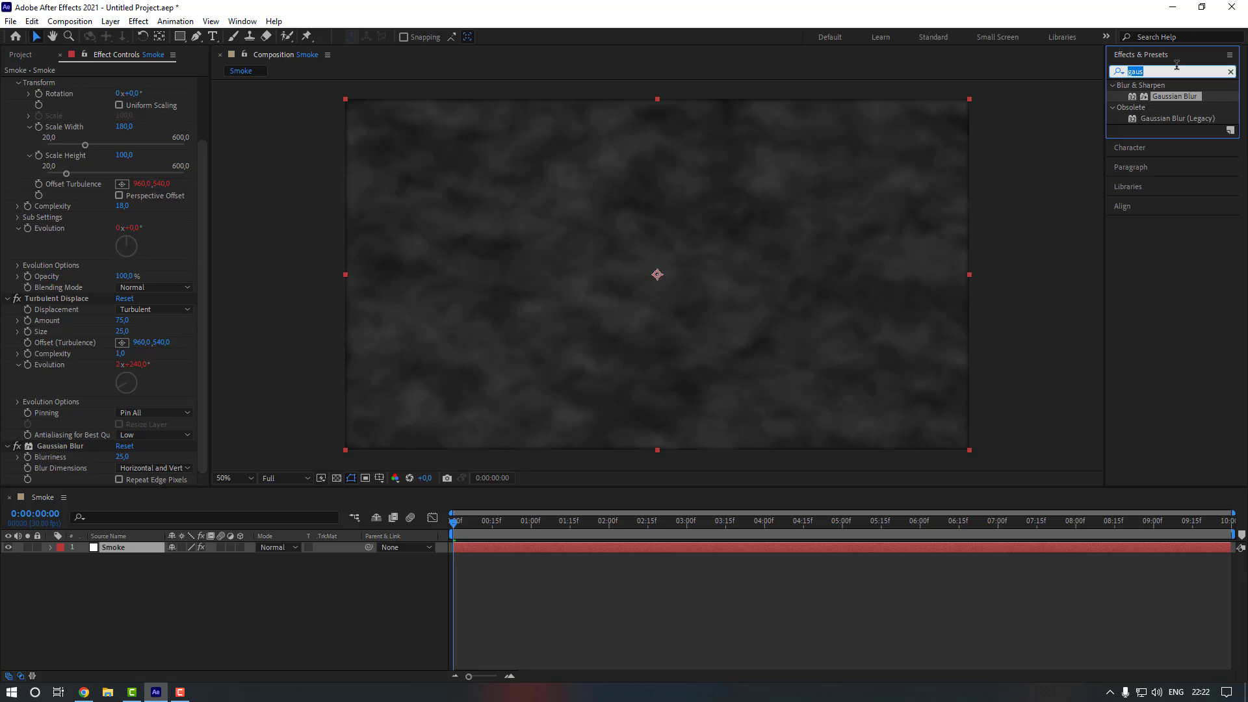
type("fast")
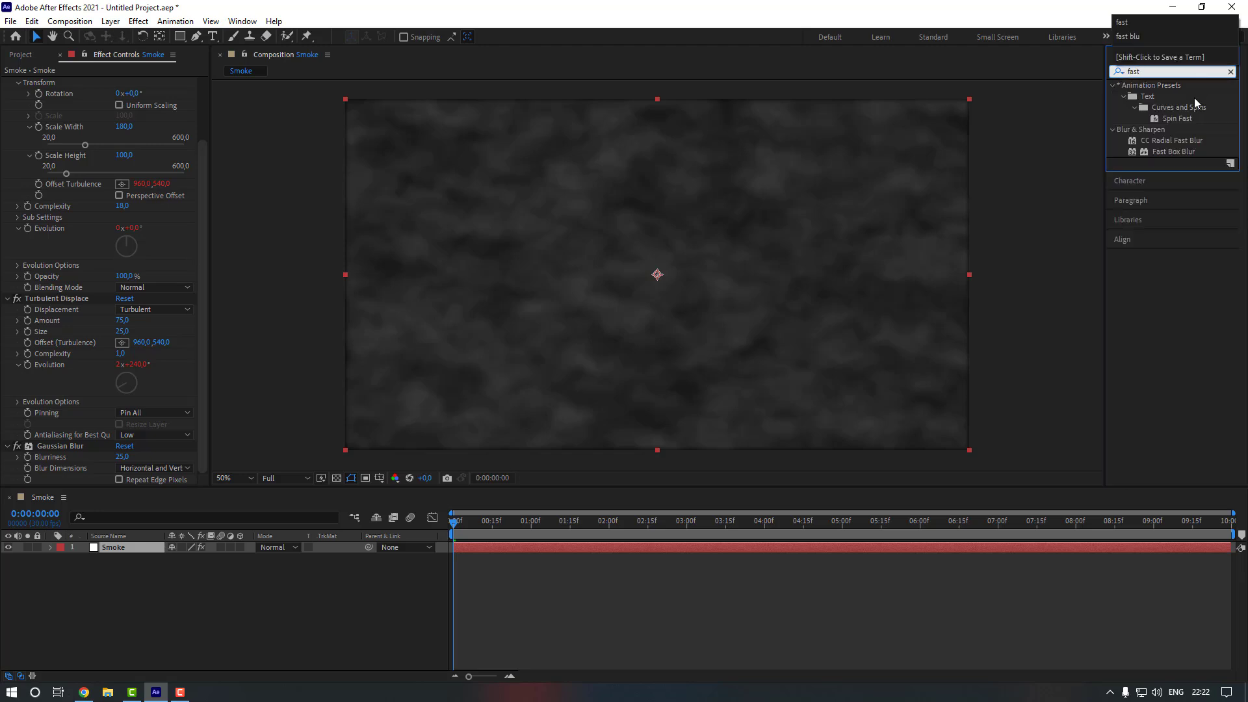
double_click(1173, 151)
left_click_drag(37, 438, 63, 80)
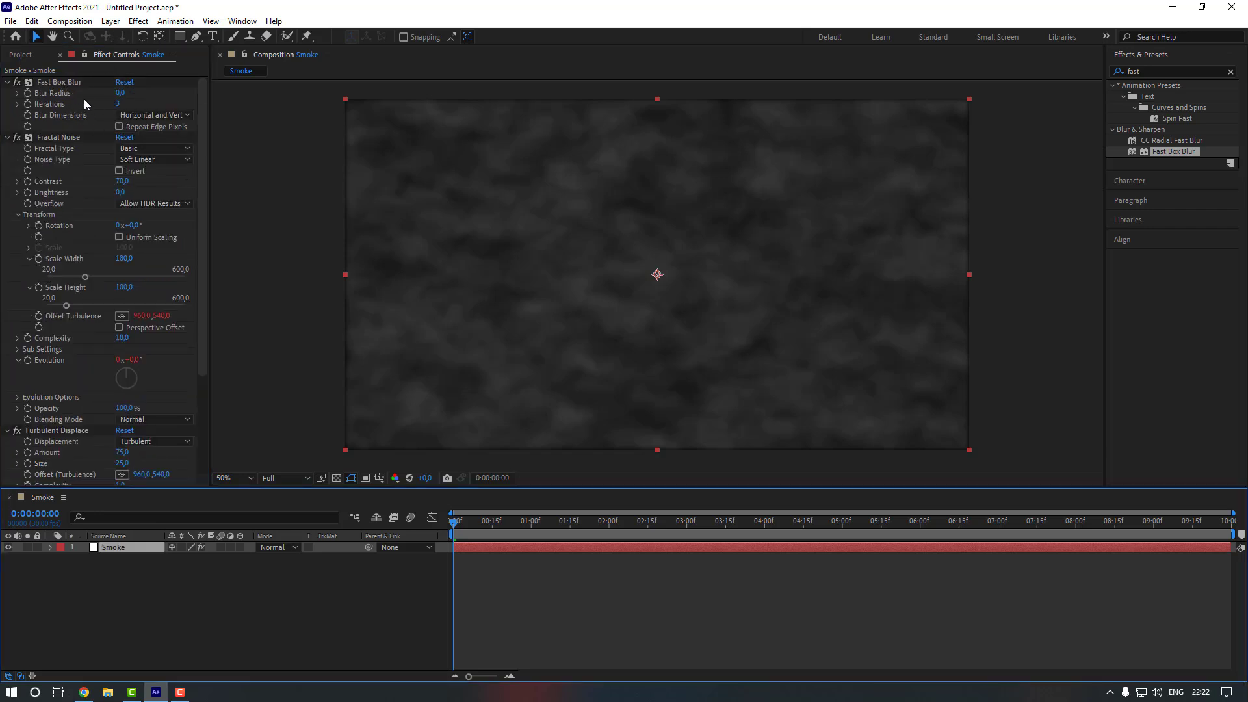
Set the Fast Box Blur's Blur Radius to 80 and Iterations to 6, and preview the animation.
left_click(119, 94)
type("80")
key("Return")
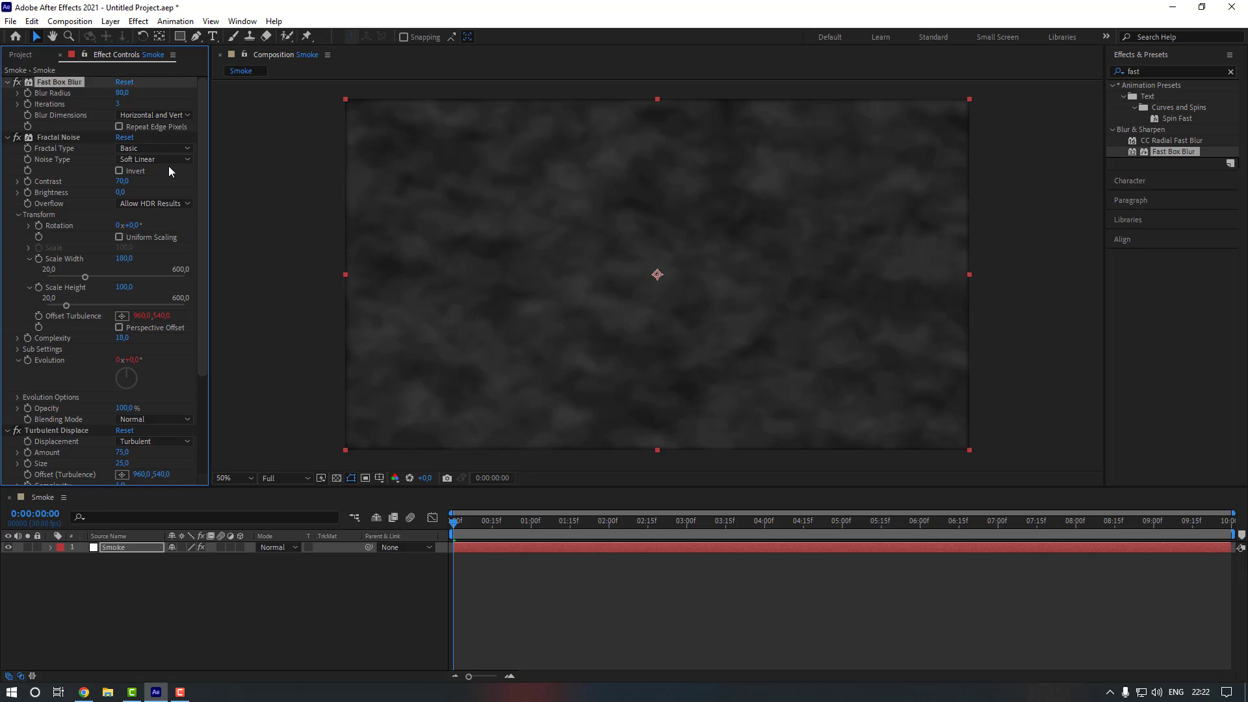
type("6")
key("Return")
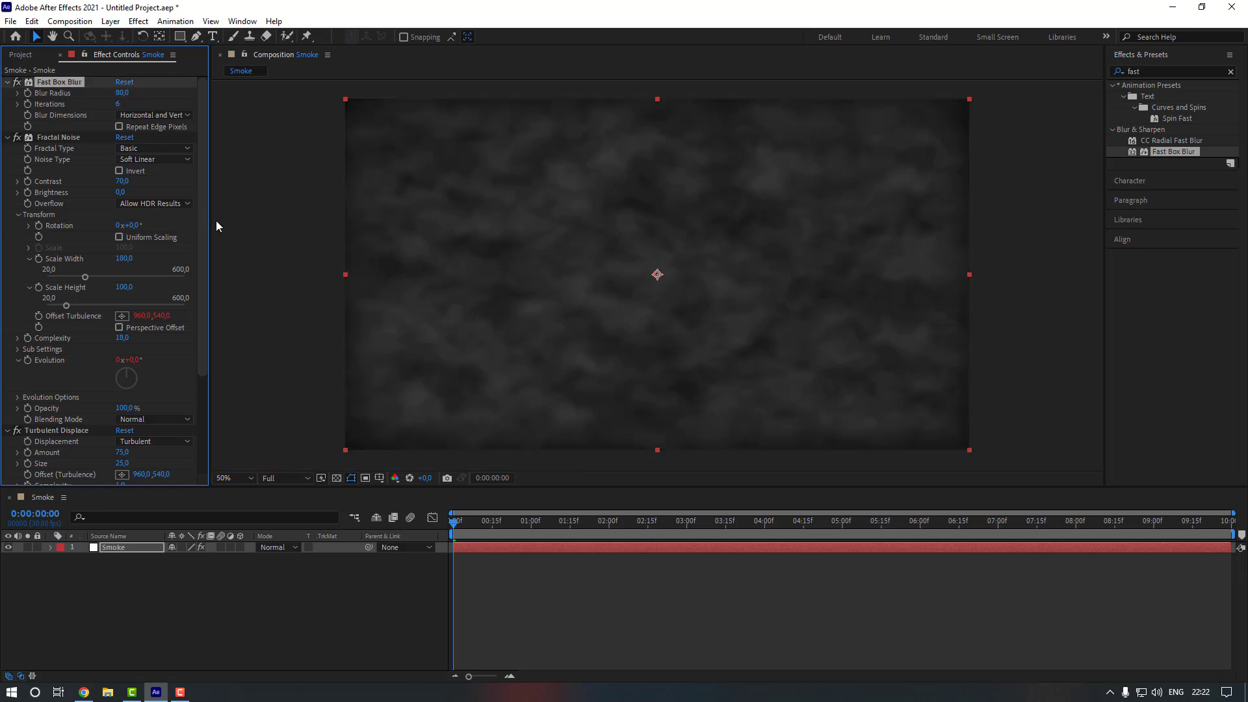
left_click(317, 337)
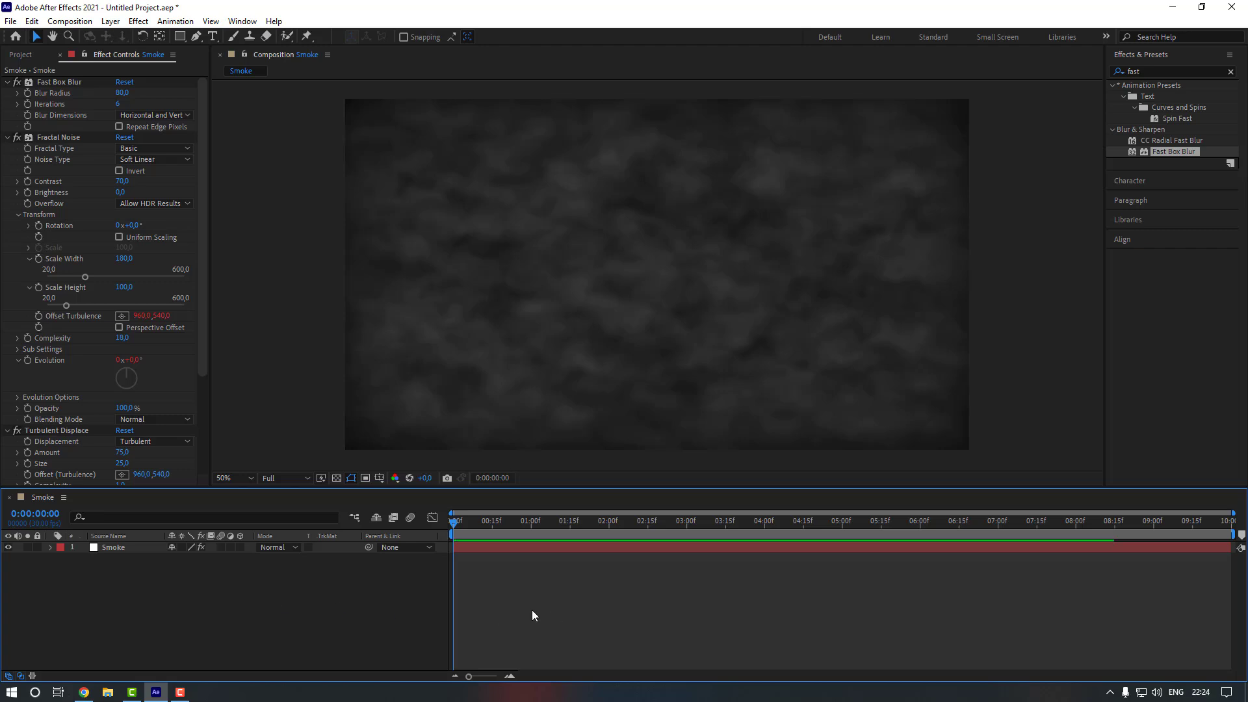
key("space")
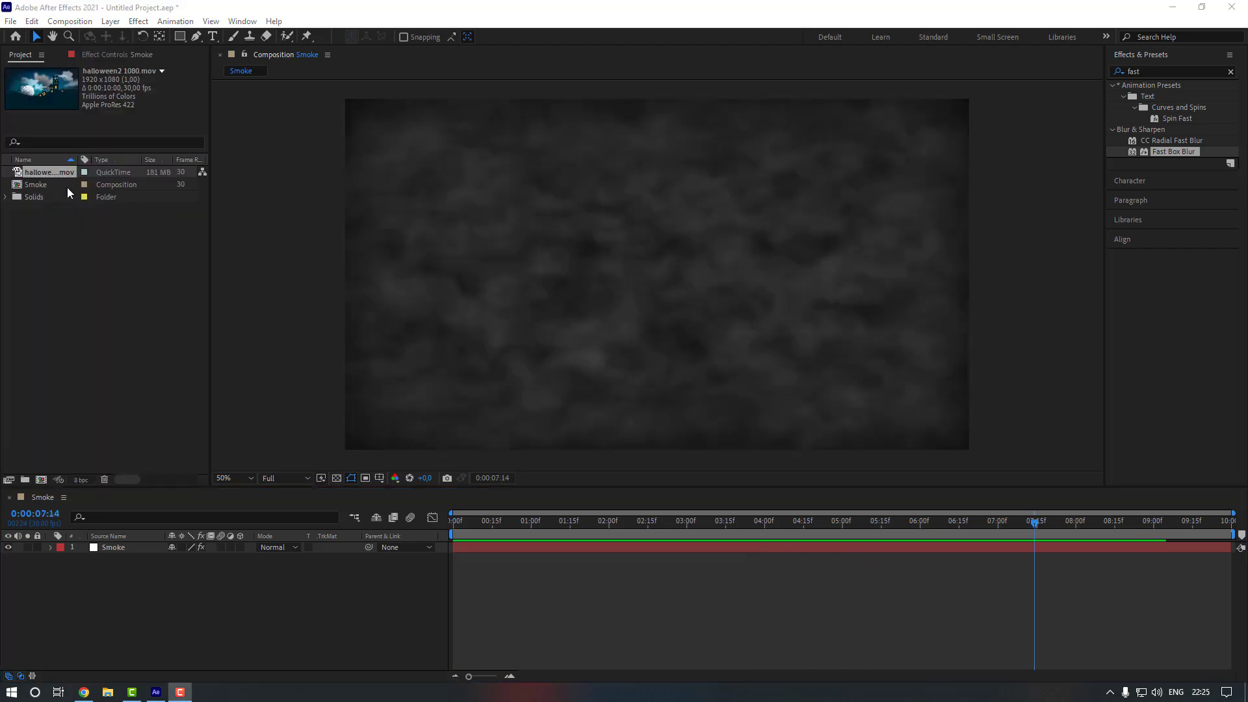
Add the halloween2 1080.mov footage to the Smoke composition beneath the Smoke layer.
left_click_drag(53, 174, 105, 589)
left_click(415, 392)
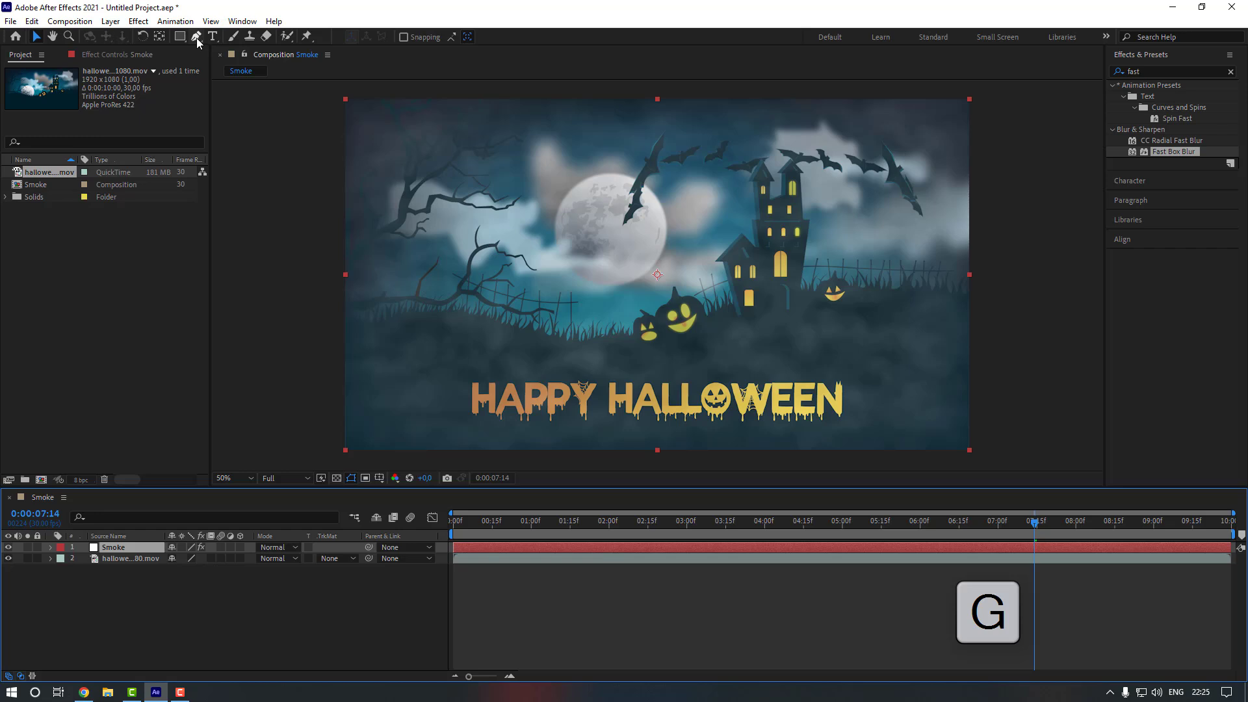
Mask the Smoke layer to the dark ground area below the grass line with the Pen tool and preview the result.
key("g")
left_click(344, 332)
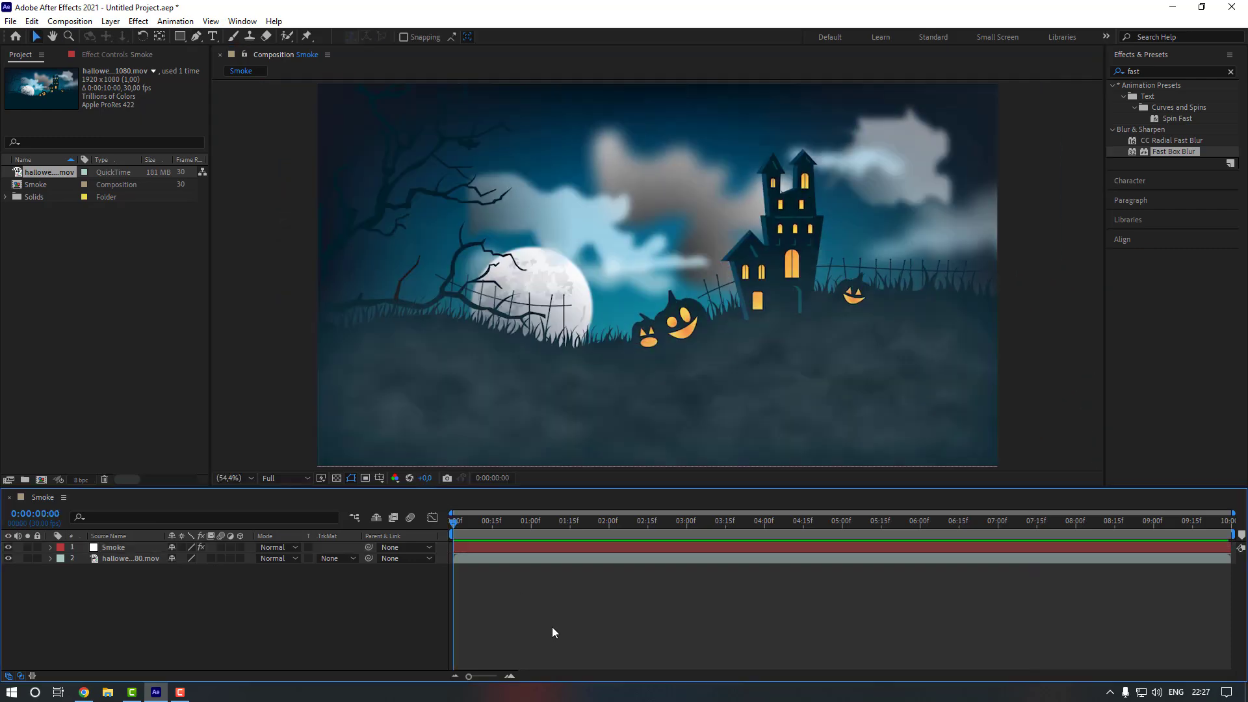
key("space")
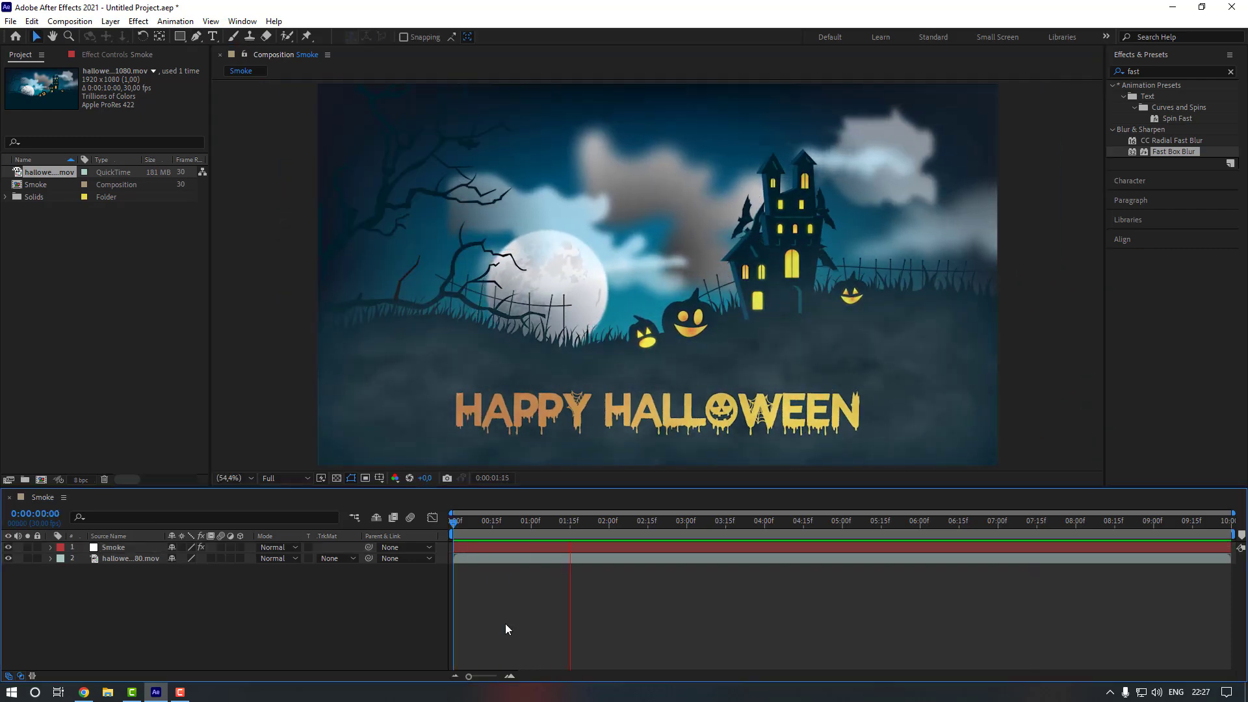